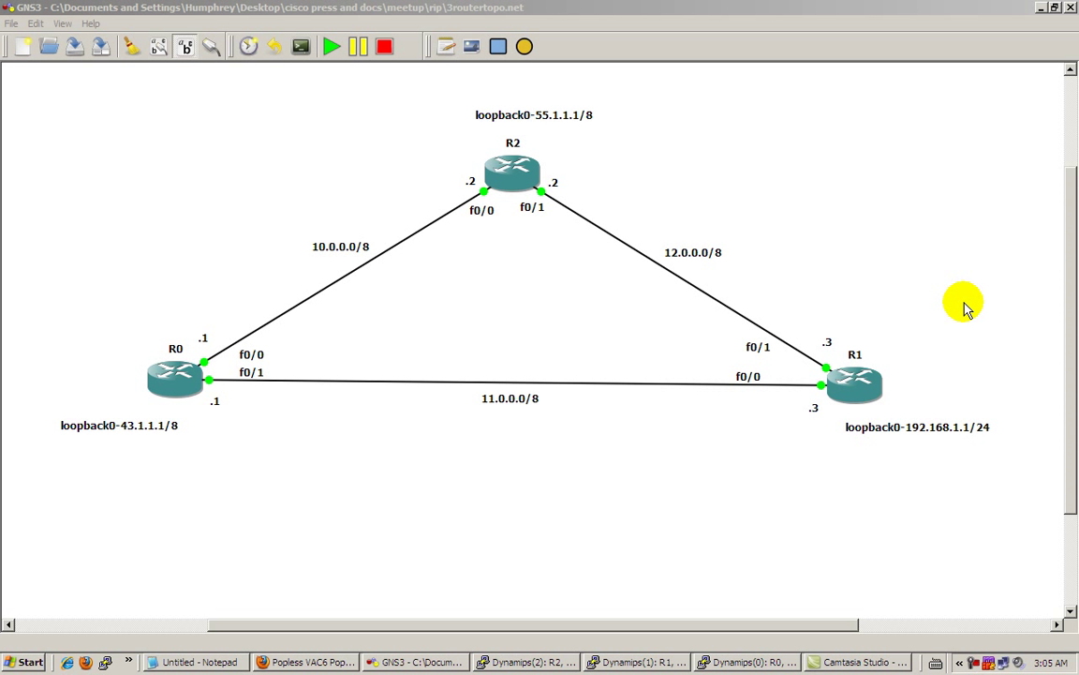
- In R0's console, enter privileged and global configuration modes and set the hostname to router0
left_click(740, 660)
left_click_drag(682, 392, 611, 230)
left_click(658, 325)
left_click(672, 356)
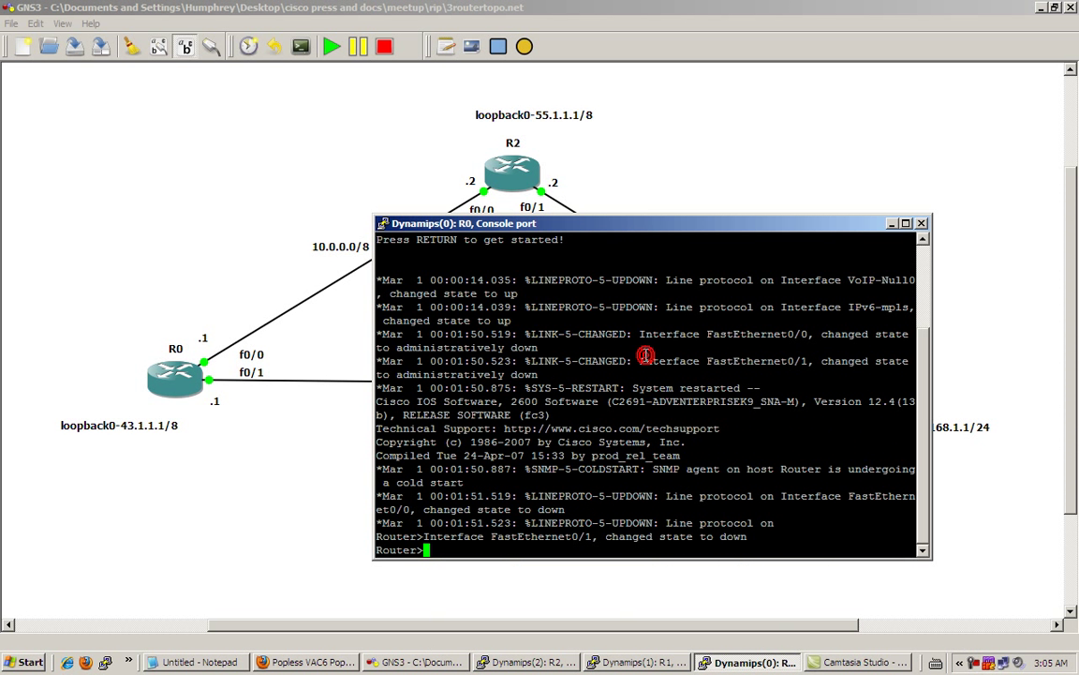
type("enable")
key("Return")
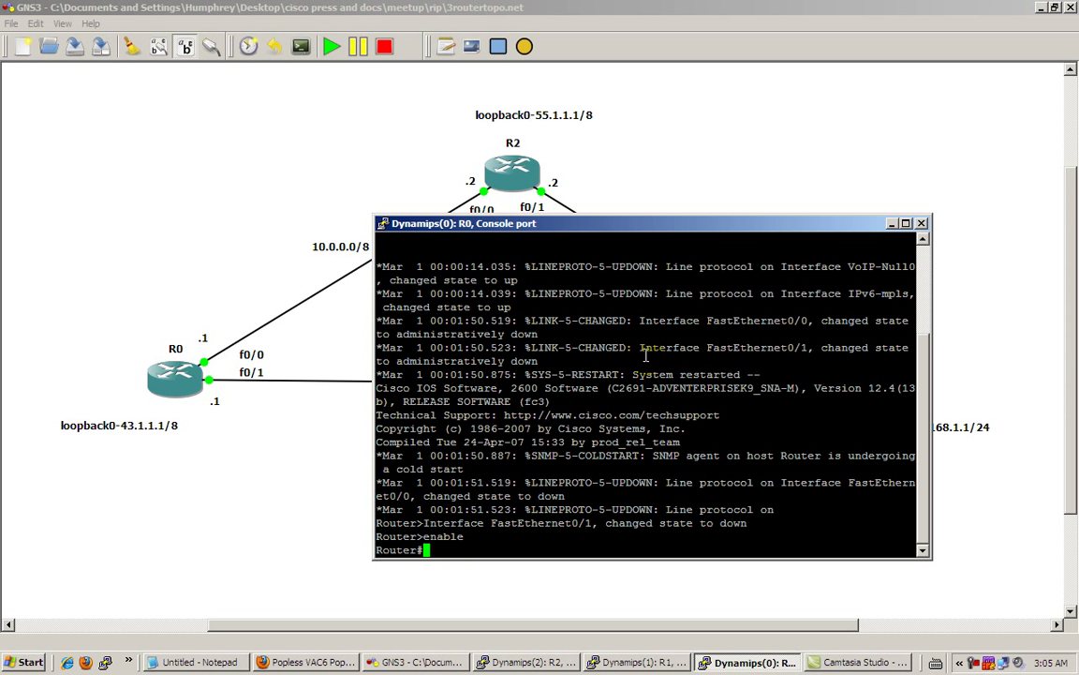
type("conf t")
key("Return")
type("ho")
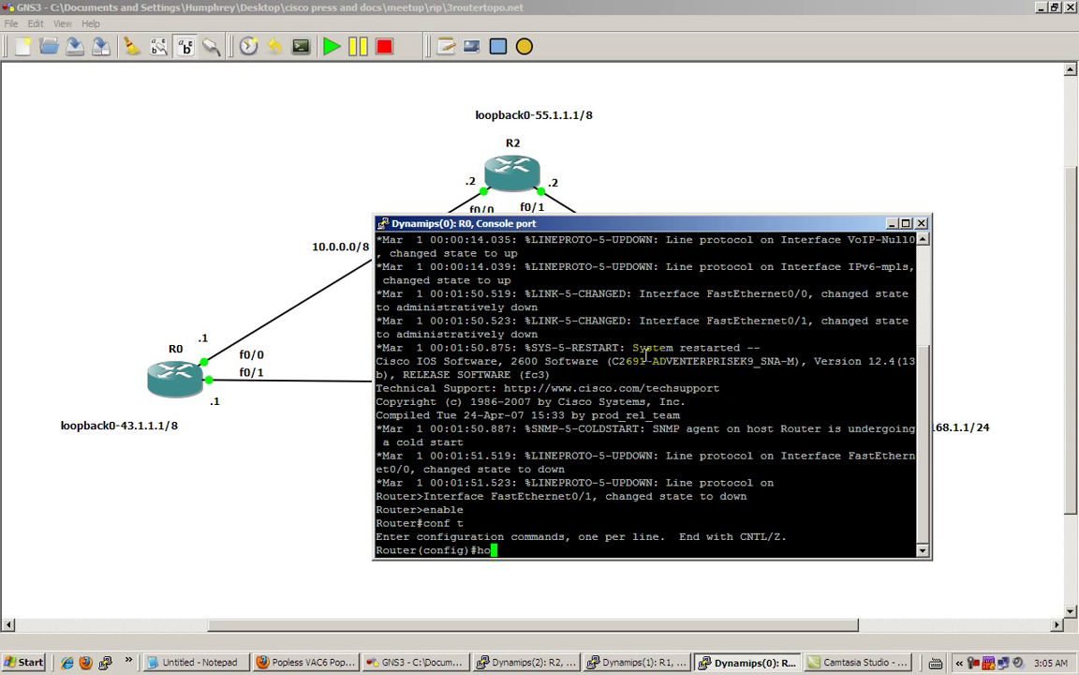
type("stname router0")
key("Return")
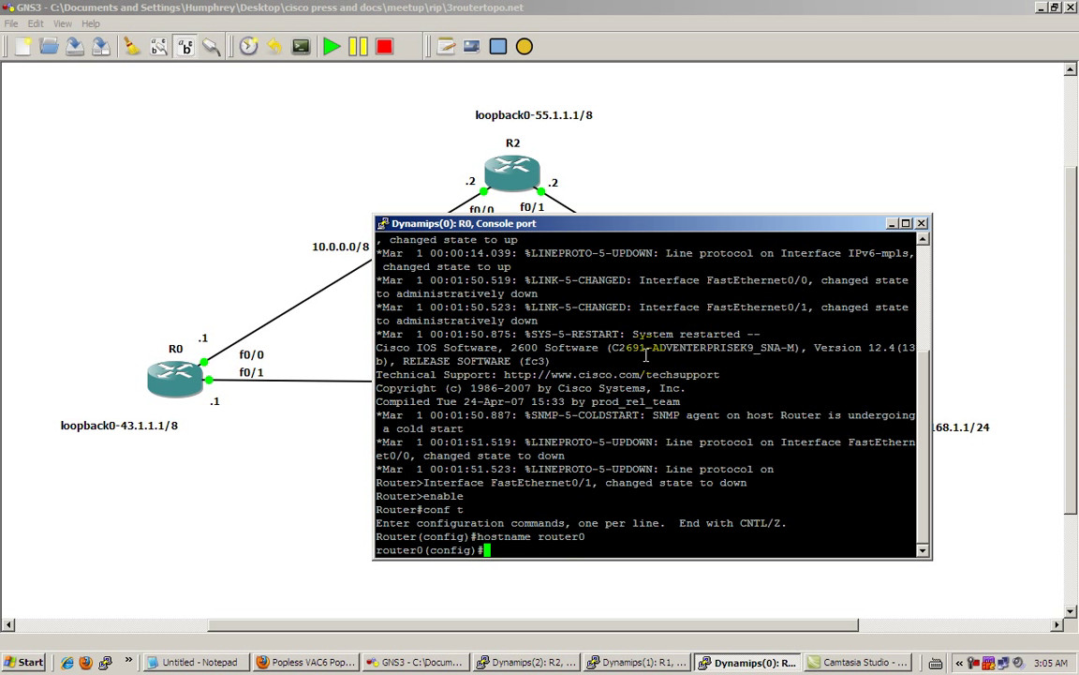
- Bring up FastEthernet0/0 and FastEthernet0/1 on router0 with no shut, then minimize the console
type("int fast 0/0")
key("Return")
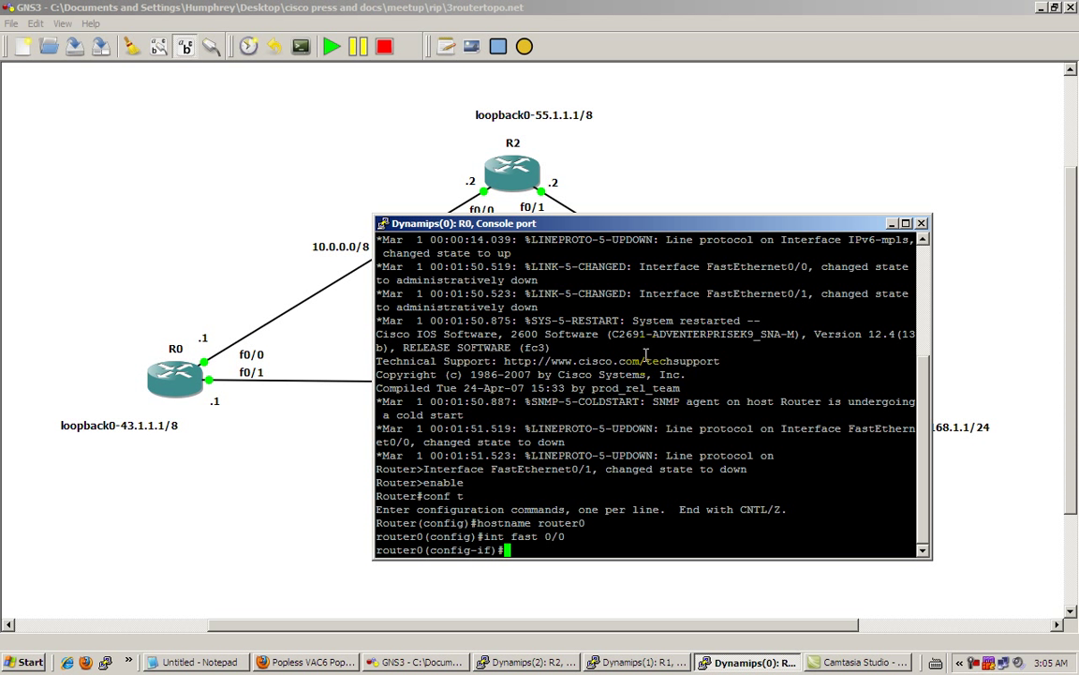
type("no shut")
key("Return")
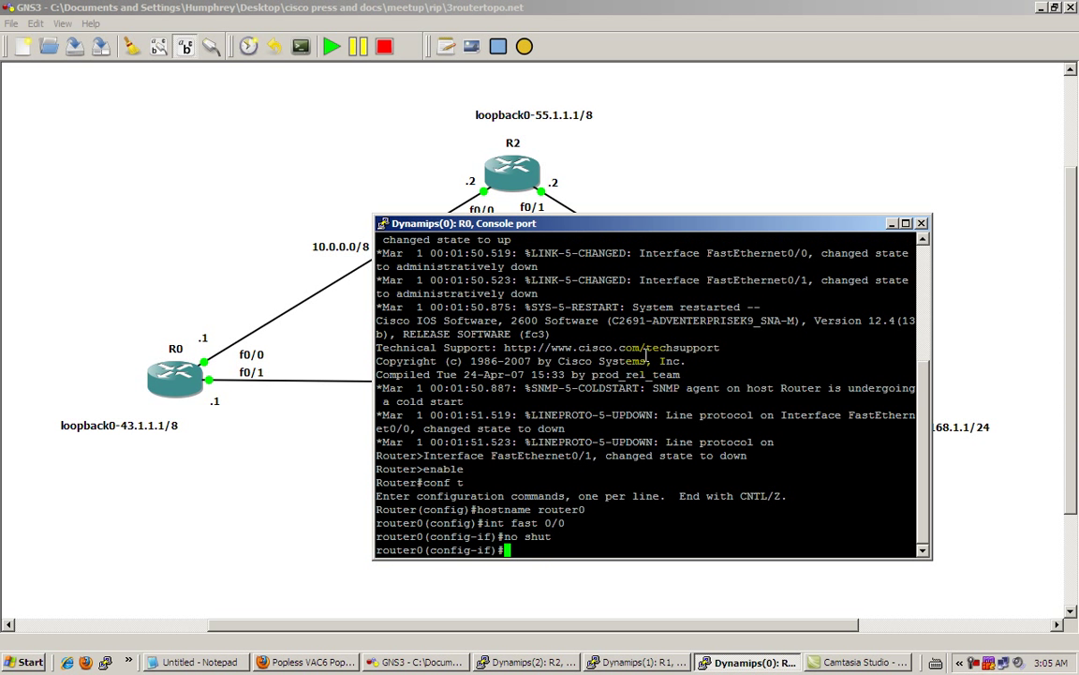
type("int fast 0/1")
key("Return")
key("Return")
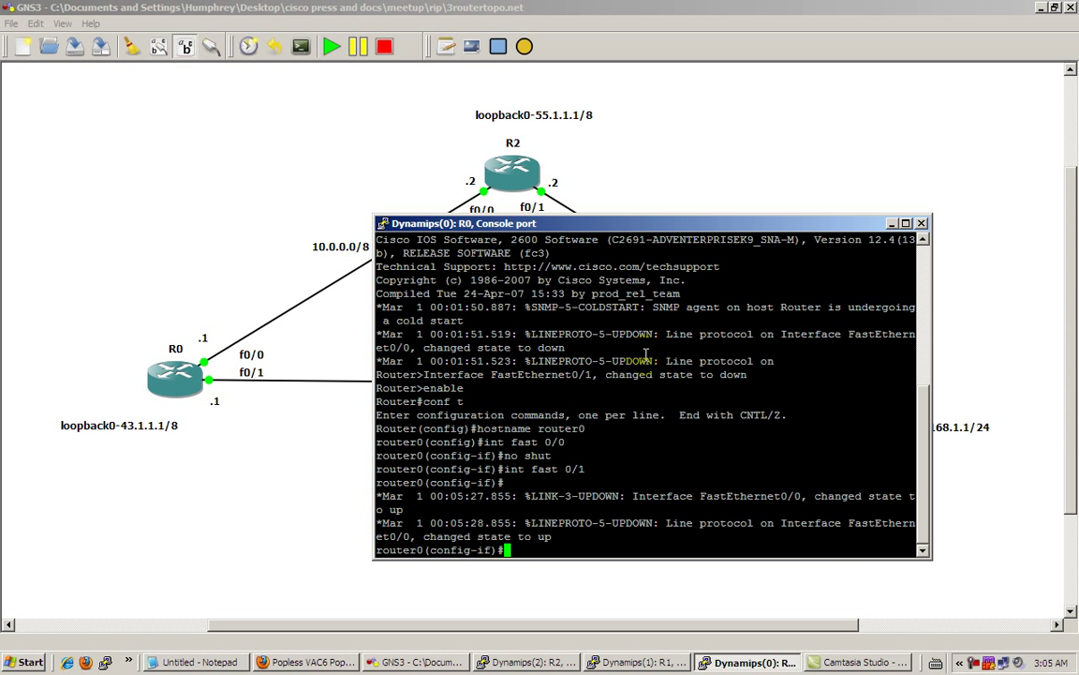
type("no shut")
key("Return")
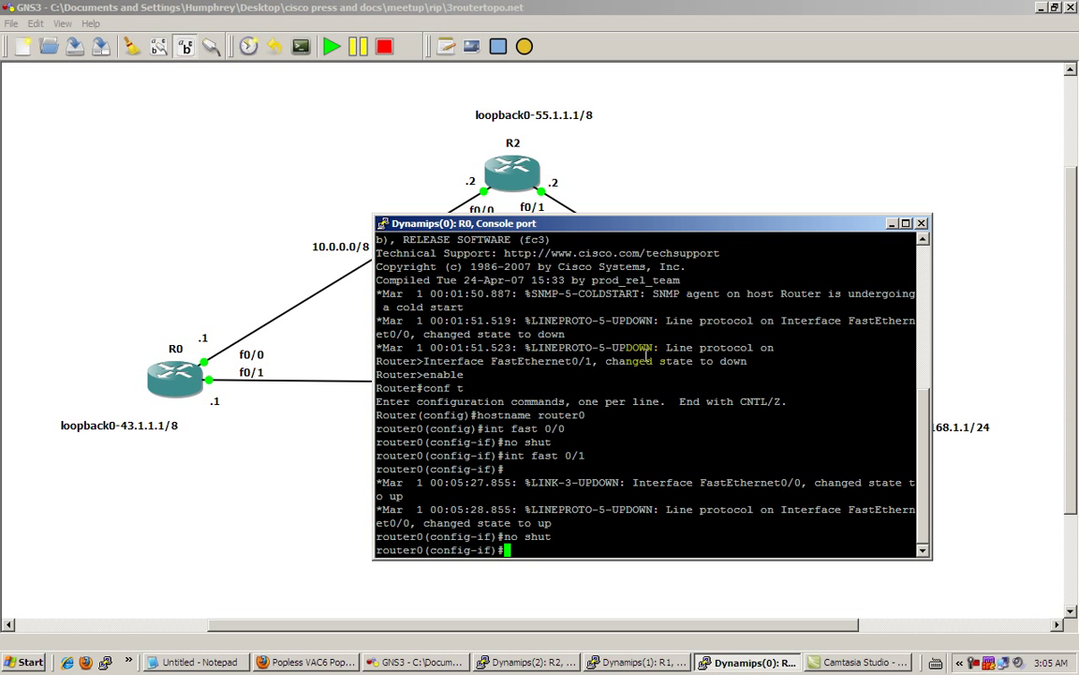
left_click(892, 224)
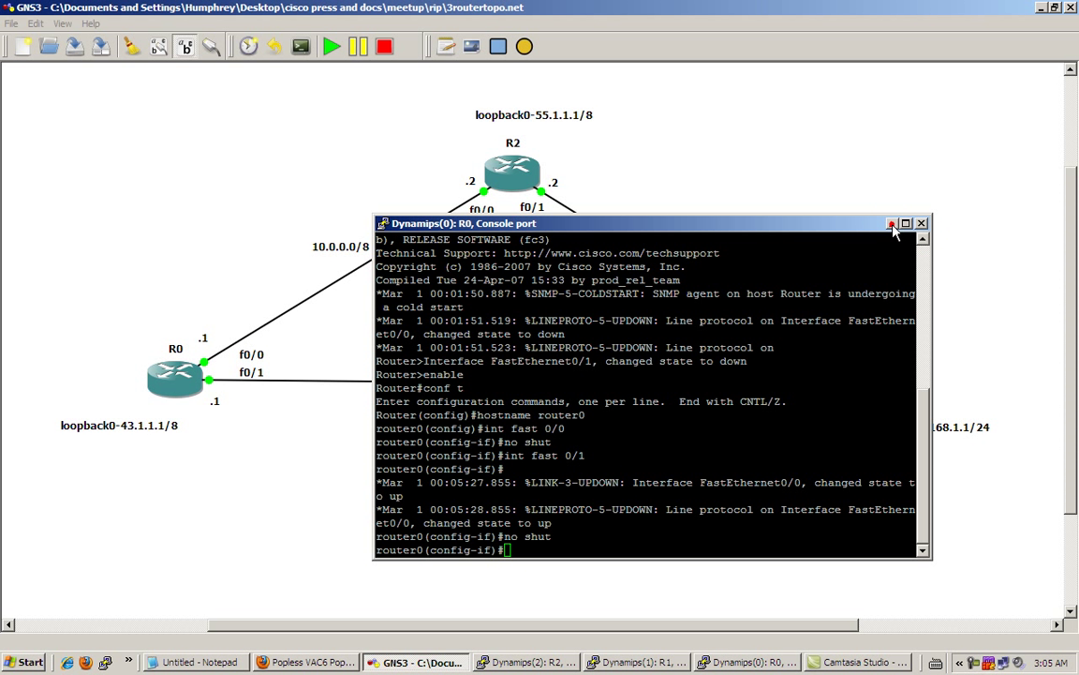
- In R1's console, enter privileged and global configuration modes and set the hostname to router1
left_click(637, 662)
key("Return")
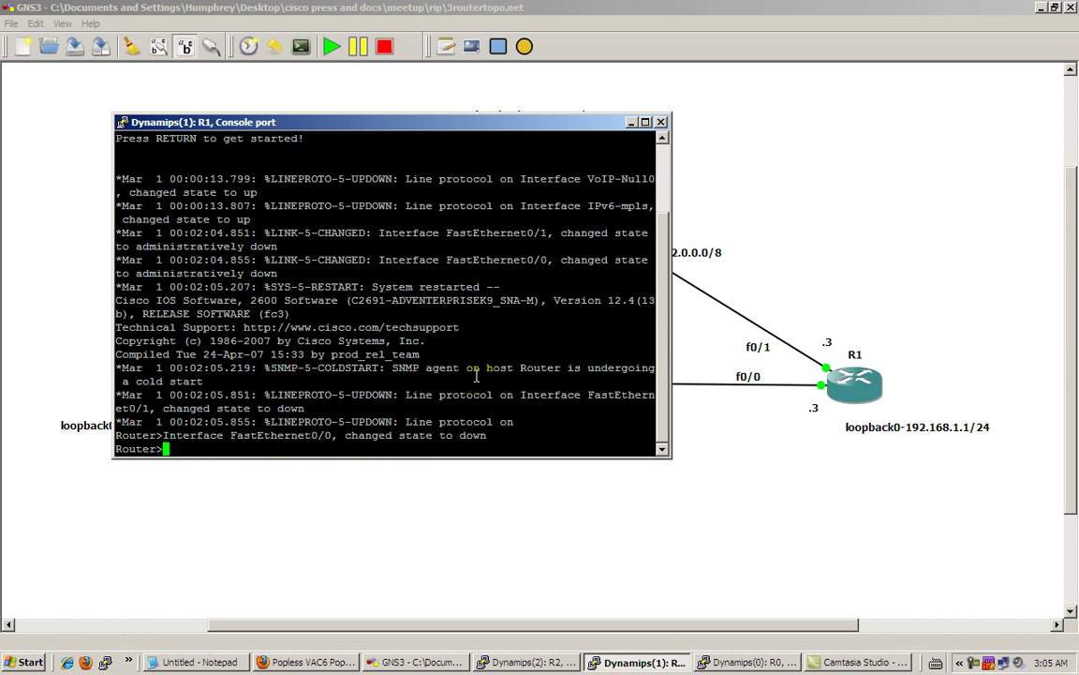
type("enable")
key("Return")
type("conf t")
key("Return")
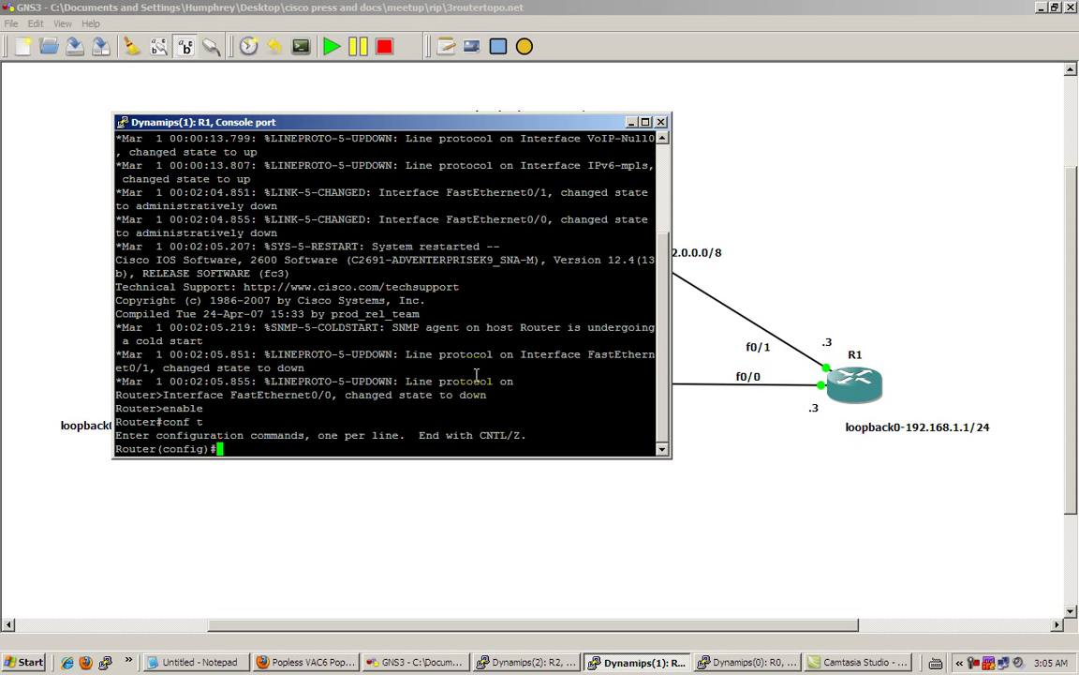
type("hostname router1")
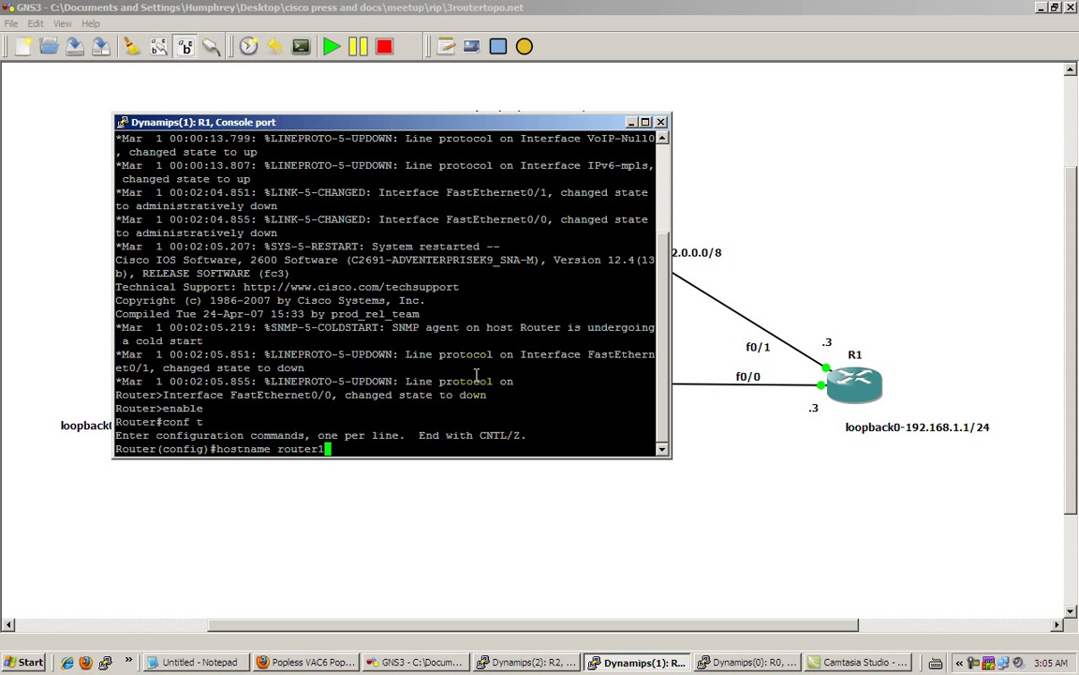
key("Return")
- Enable FastEthernet0/0 and FastEthernet0/1 on router1 with no shut, then minimize the console
type("int fast 0")
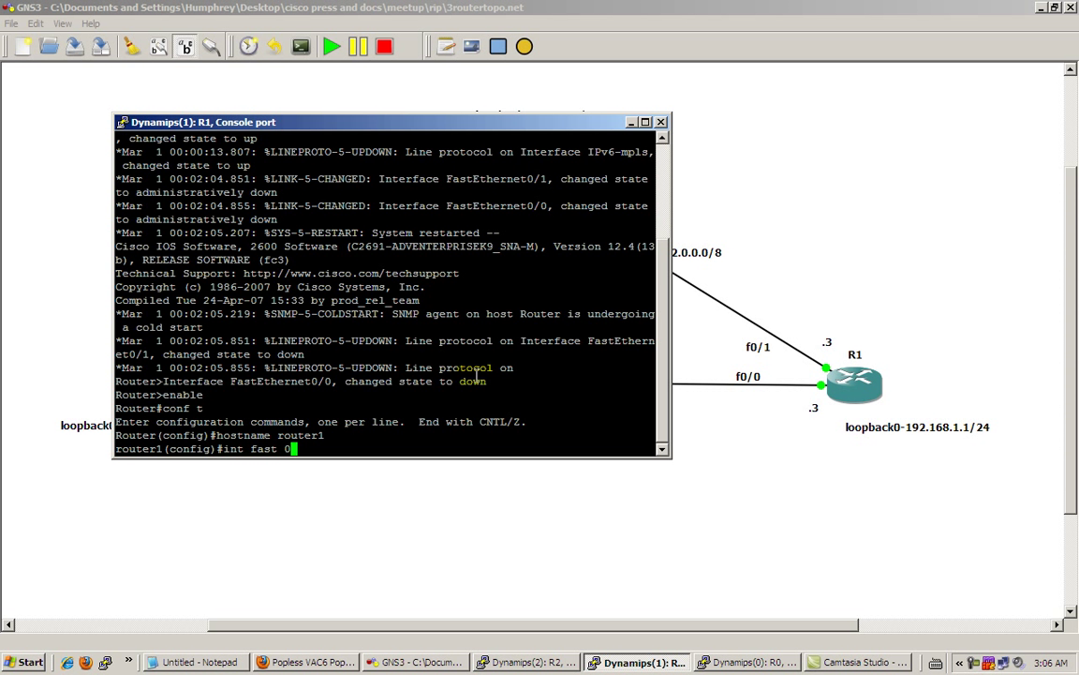
type("/0")
key("Return")
type("no shut")
key("Return")
type("ig-if)#i")
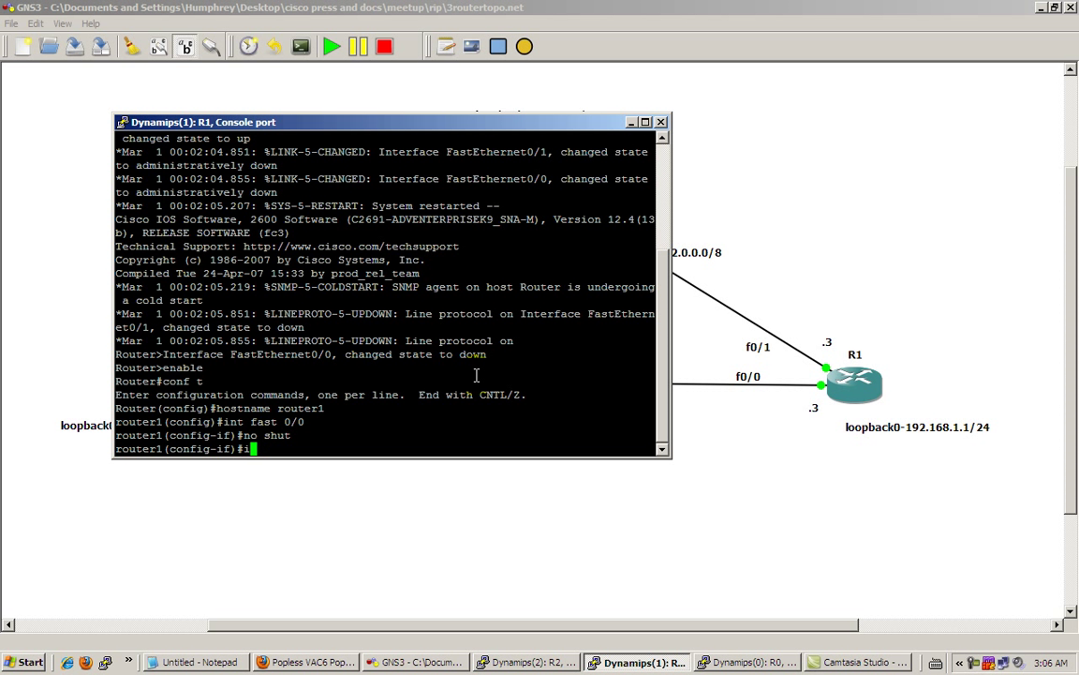
type("nt fast 0/1")
key("Return")
type("no shut")
key("Return")
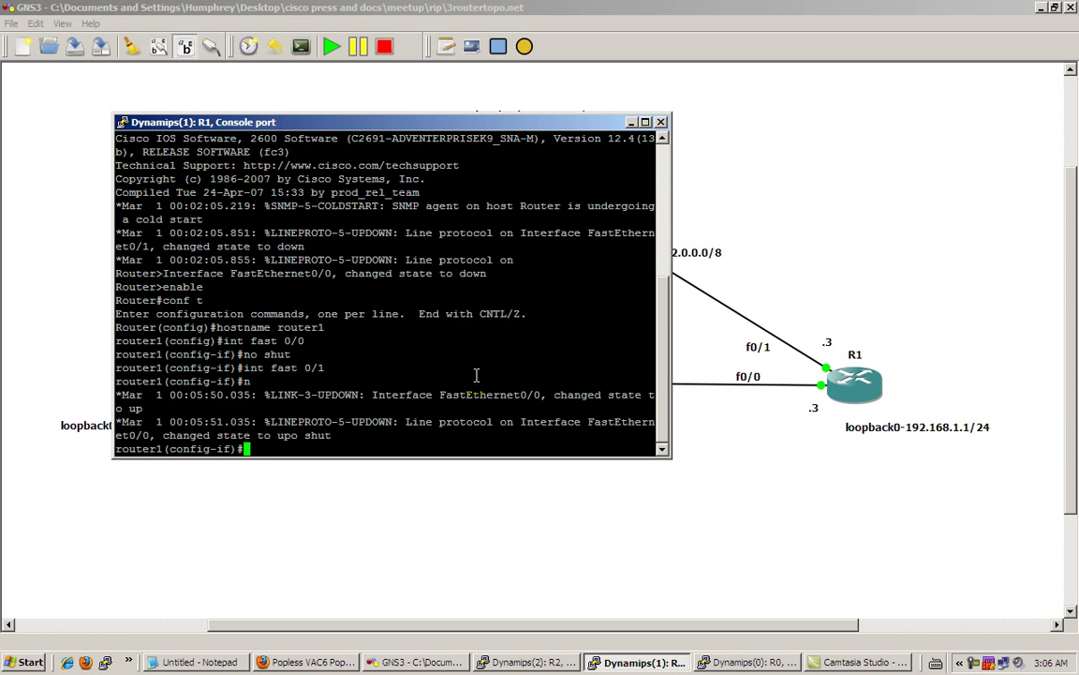
key("Return")
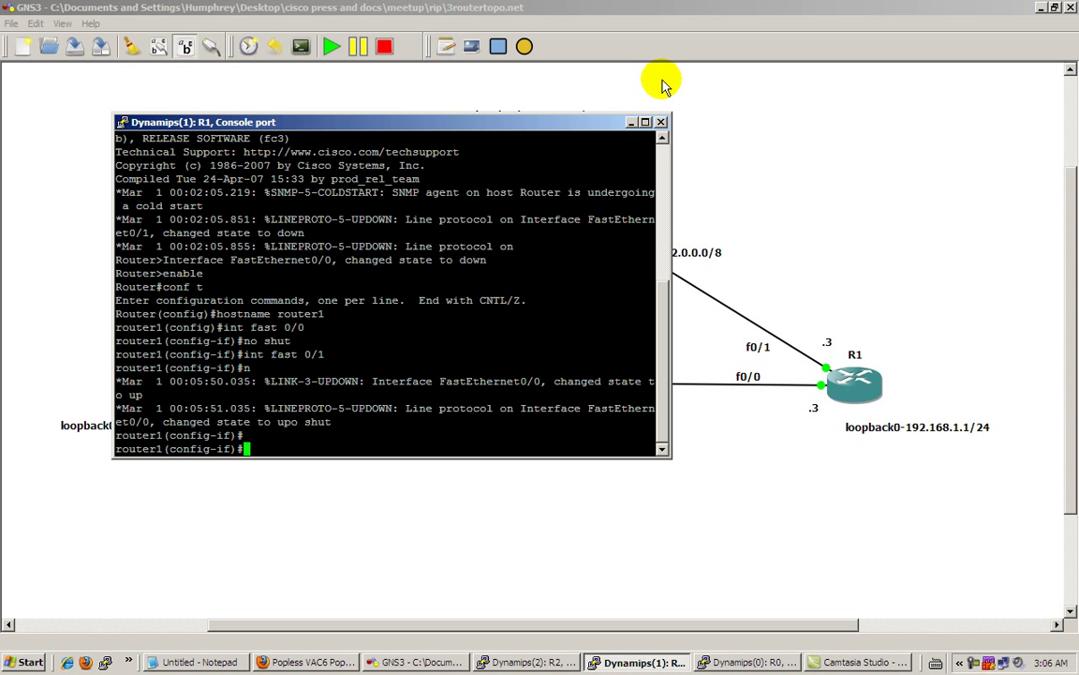
left_click(632, 122)
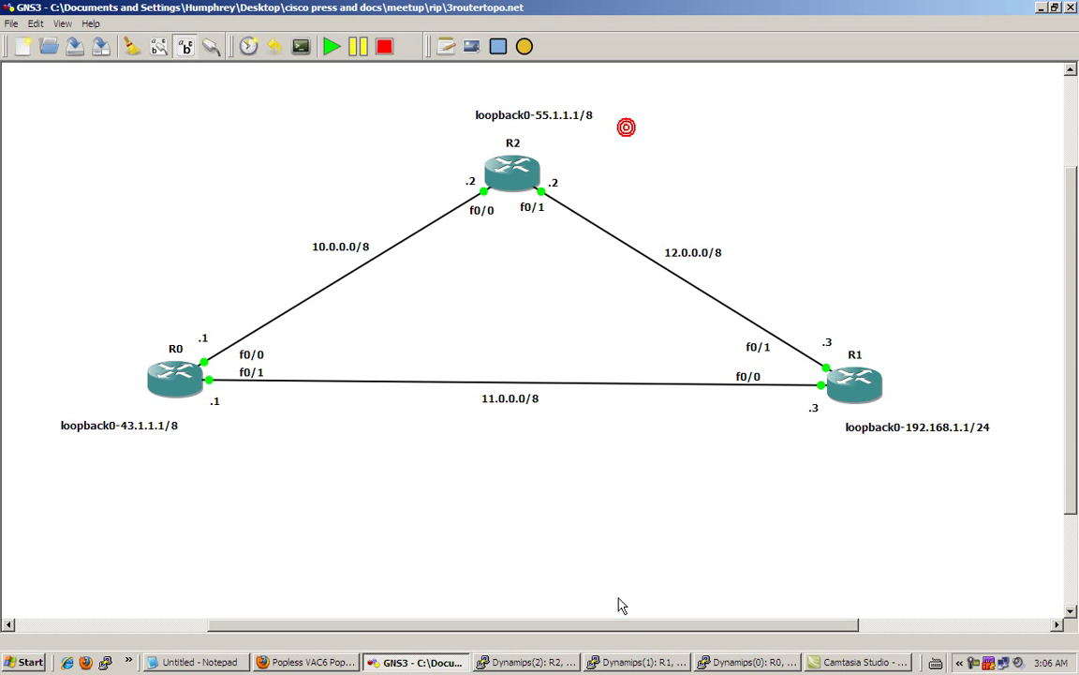
- In R2's console, enter privileged and global configuration modes and set the hostname to router2
left_click(557, 662)
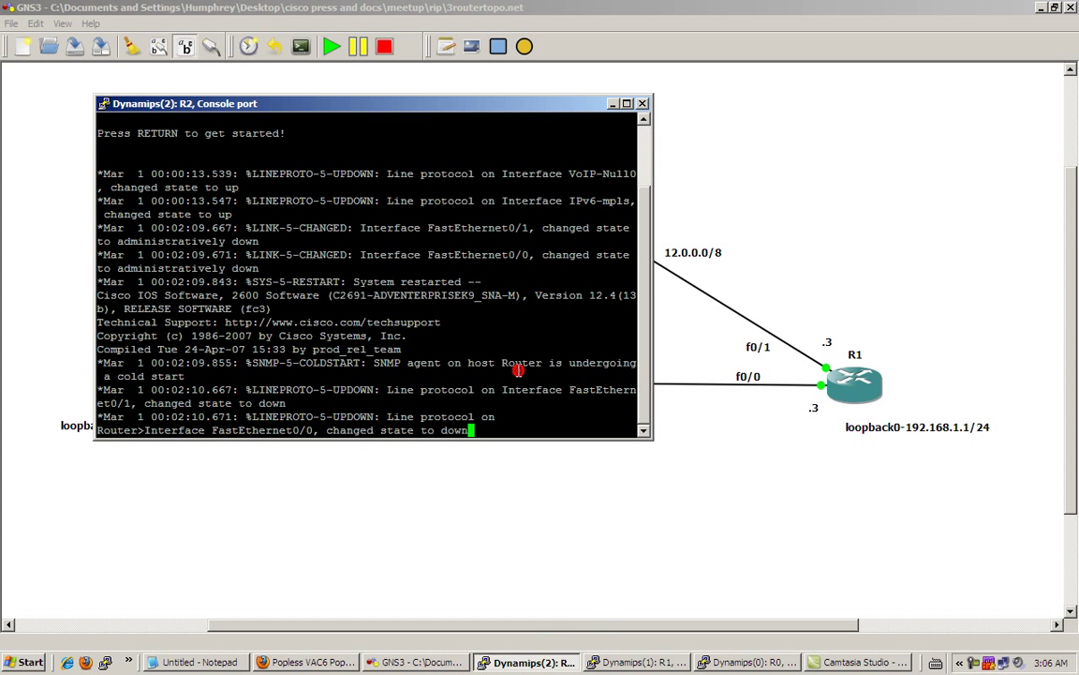
key("Return")
type("enable")
key("Return")
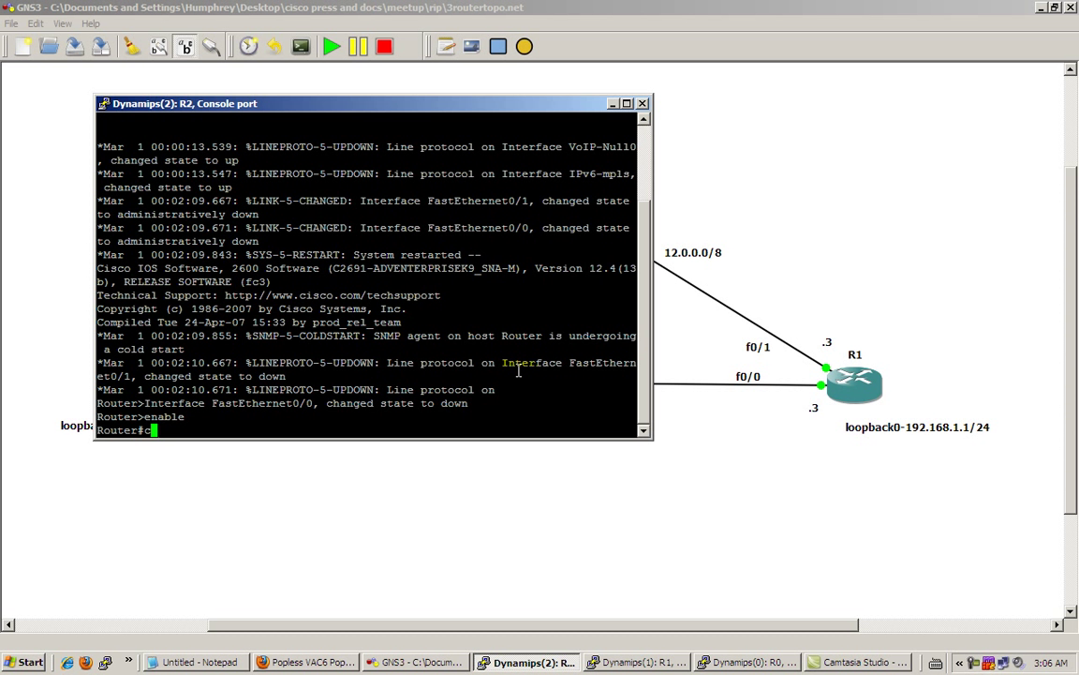
type("conf t")
key("Return")
type("hostname router2")
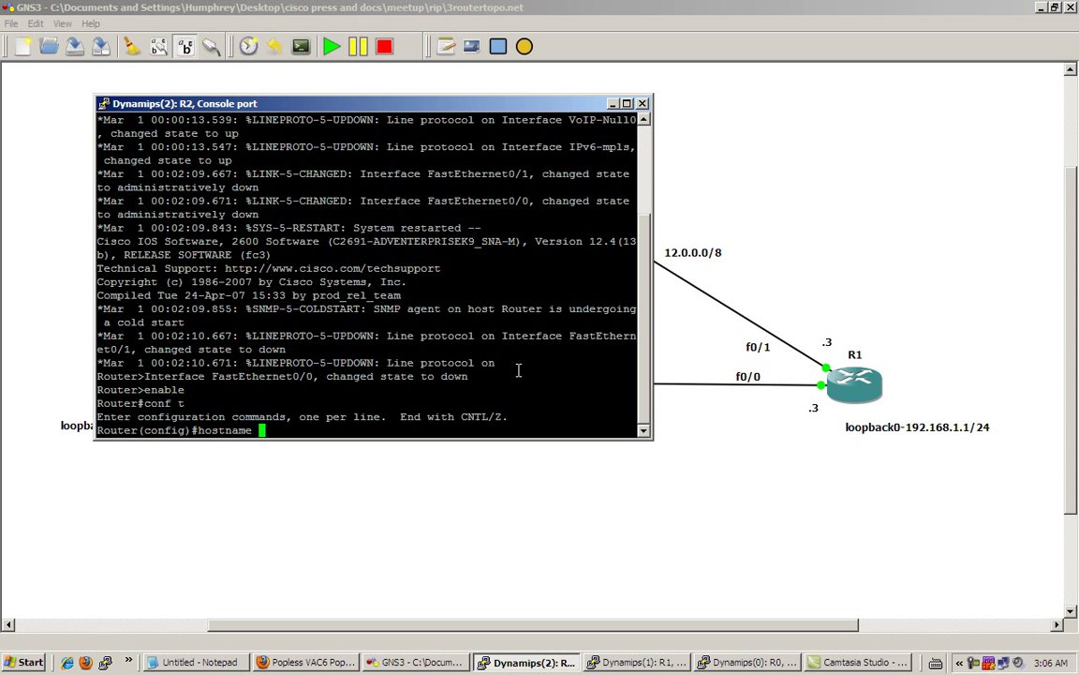
key("Return")
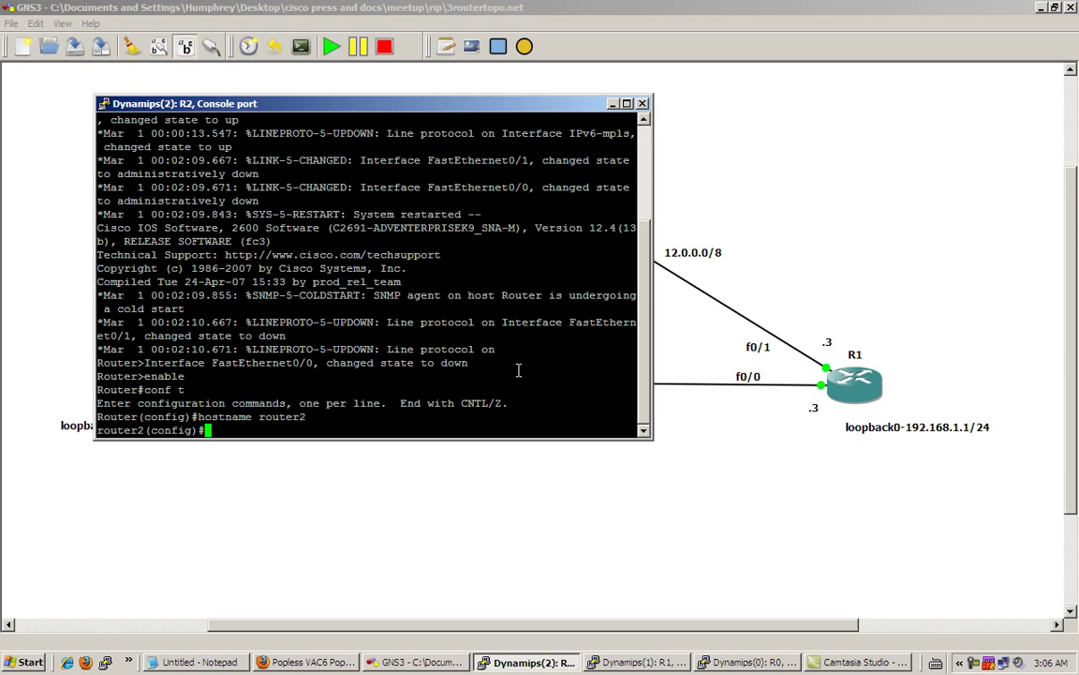
- Enable FastEthernet0/0 and FastEthernet0/1 on router2 with no shut, then minimize the console
type("int fast 0/0")
key("Return")
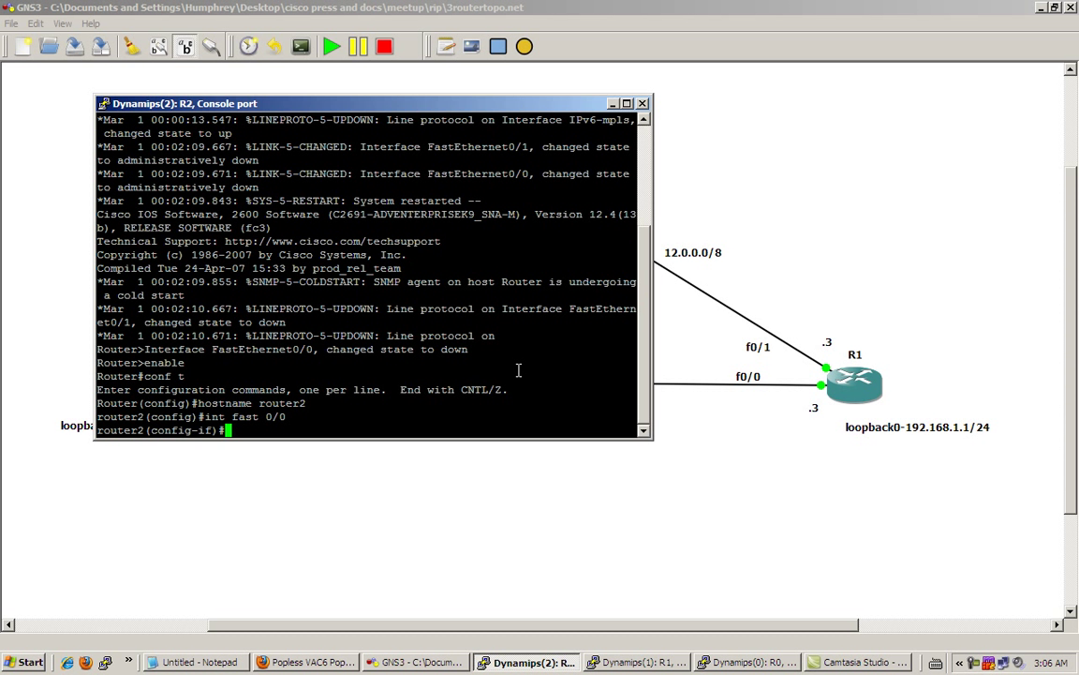
type("no shut")
key("Return")
type("int f")
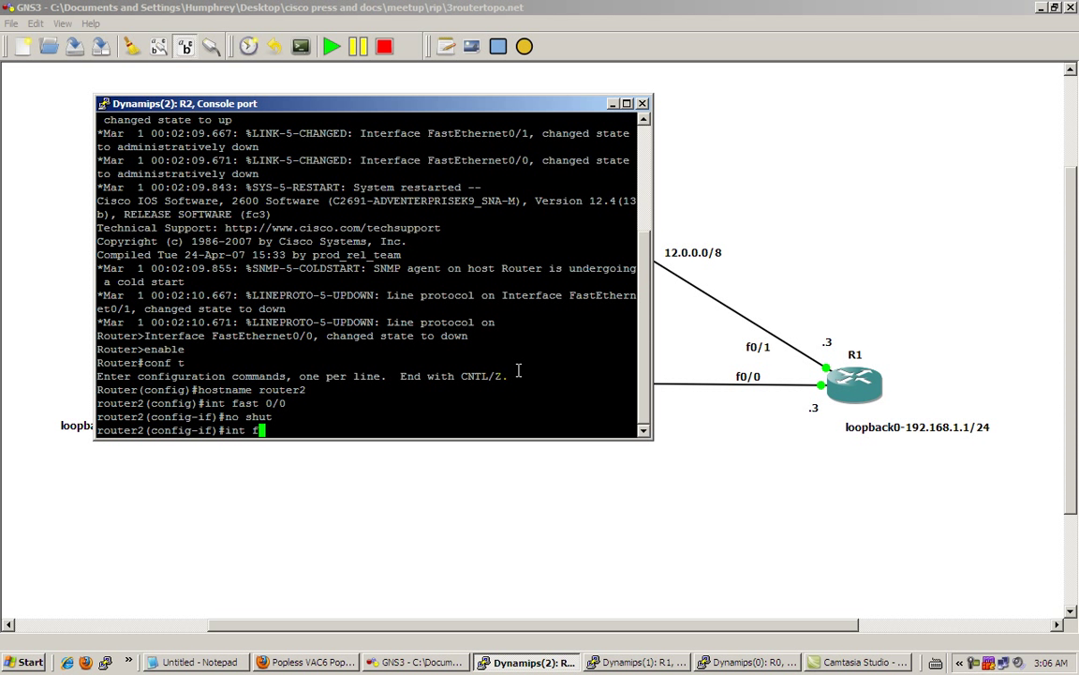
type("ast 0/1")
key("Return")
type("no shut")
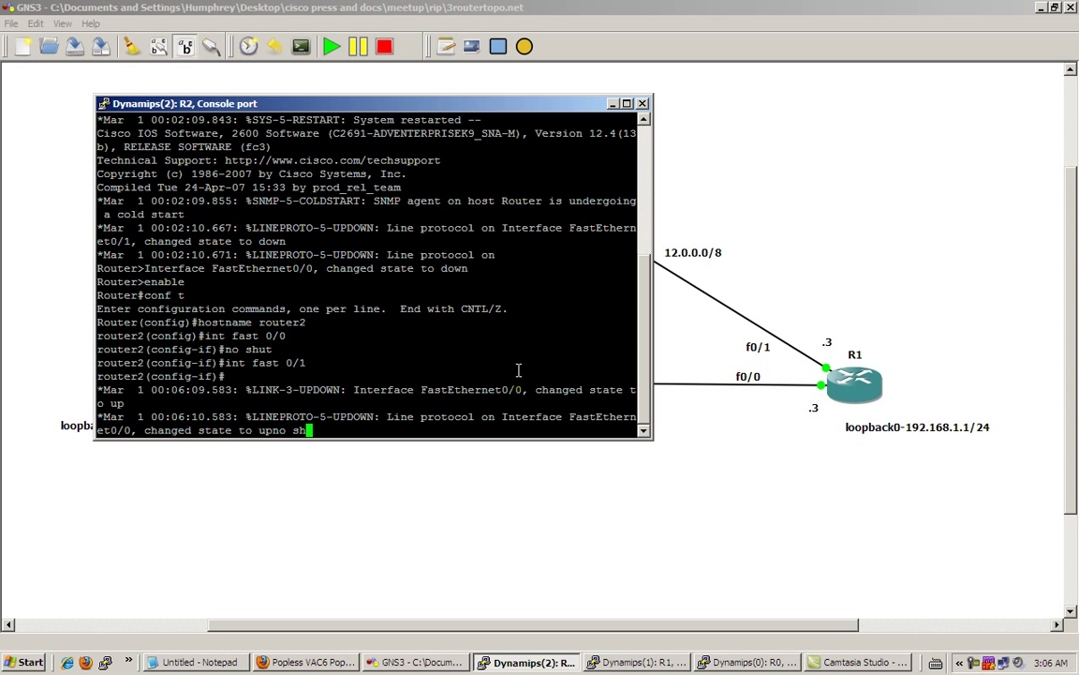
key("Return")
key("Return")
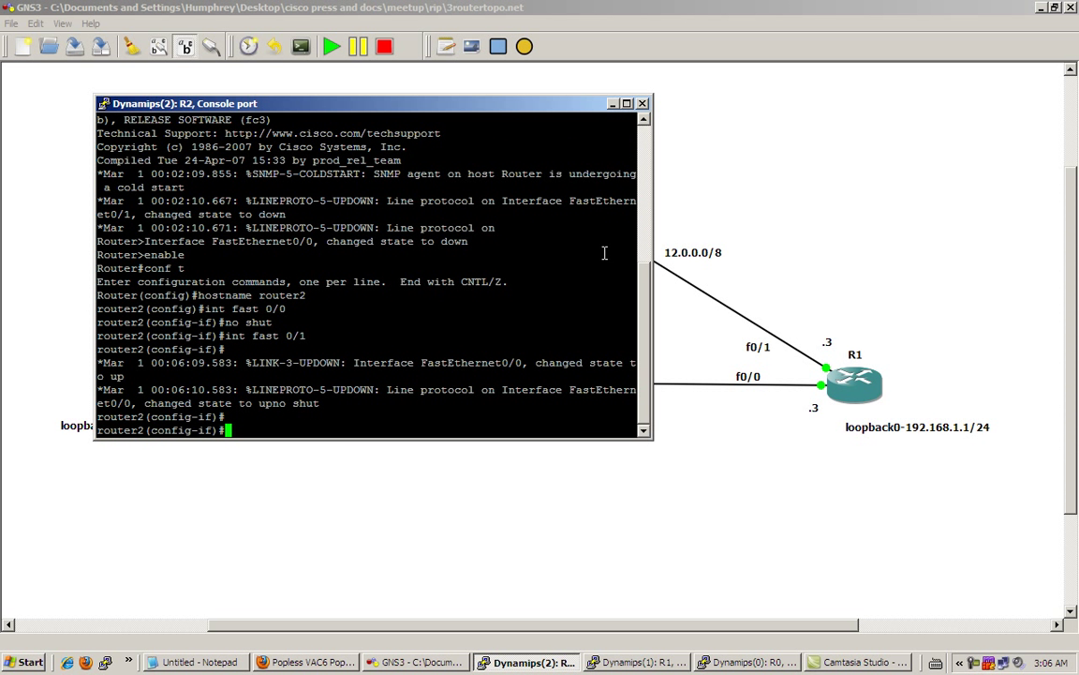
left_click(614, 104)
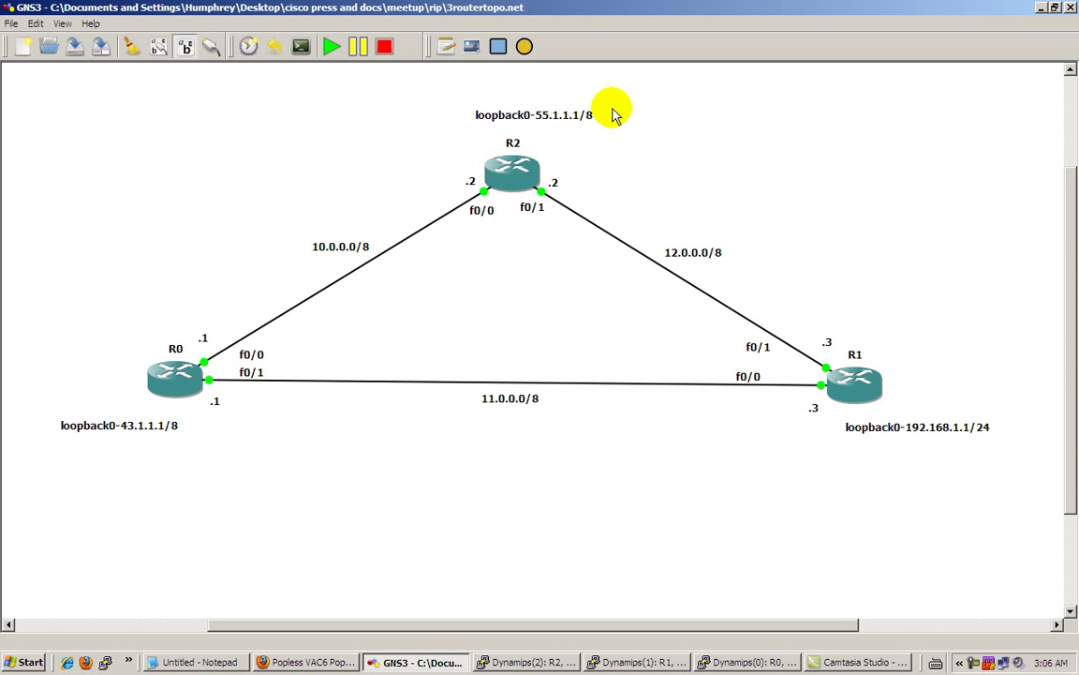
- Reopen router0's console, leave interface configuration, and try show ip int br
left_click(757, 663)
key("Return")
key("Return")
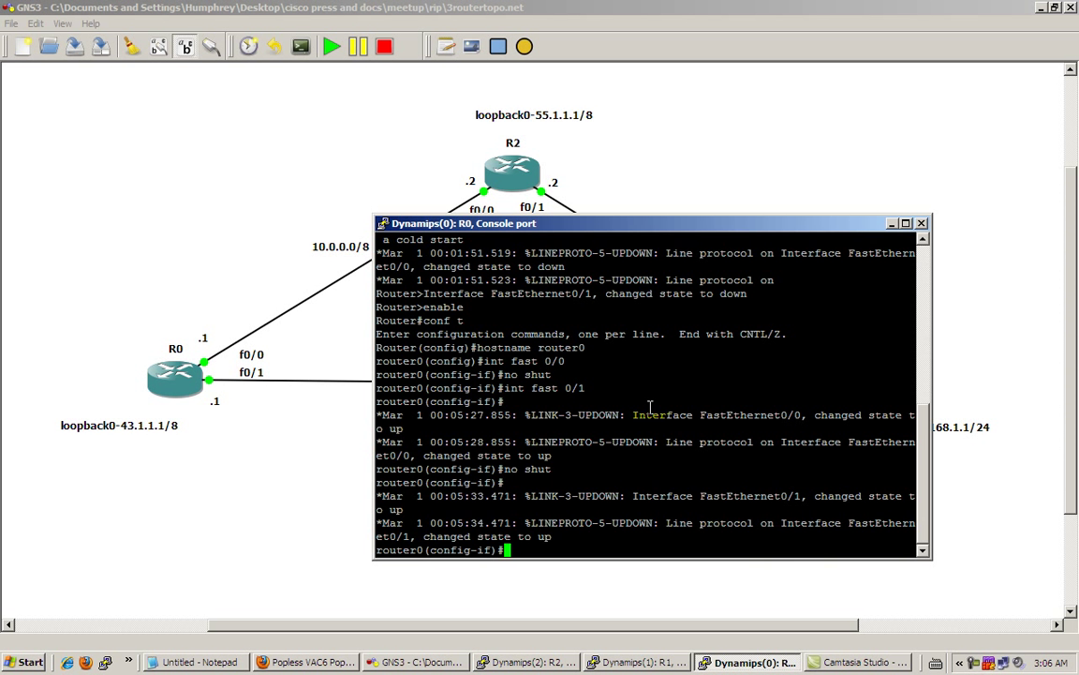
type("exit")
key("Return")
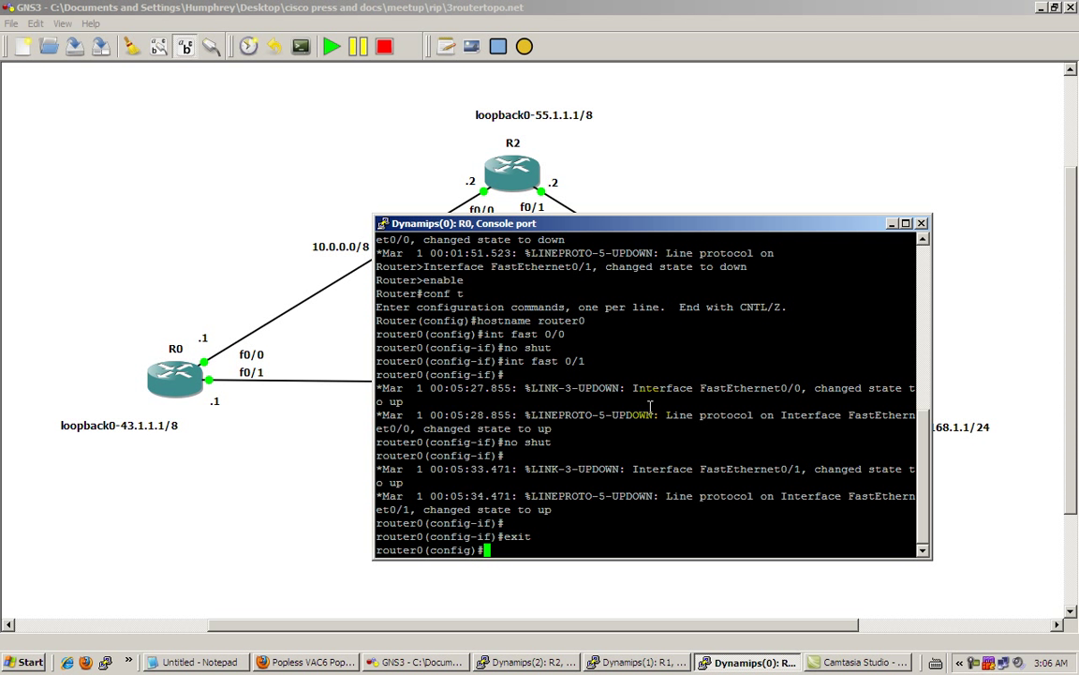
type("show ip int br")
key("Return")
- At router0's privileged prompt, run show ip int br and list the show cdp options
type("exit")
key("Return")
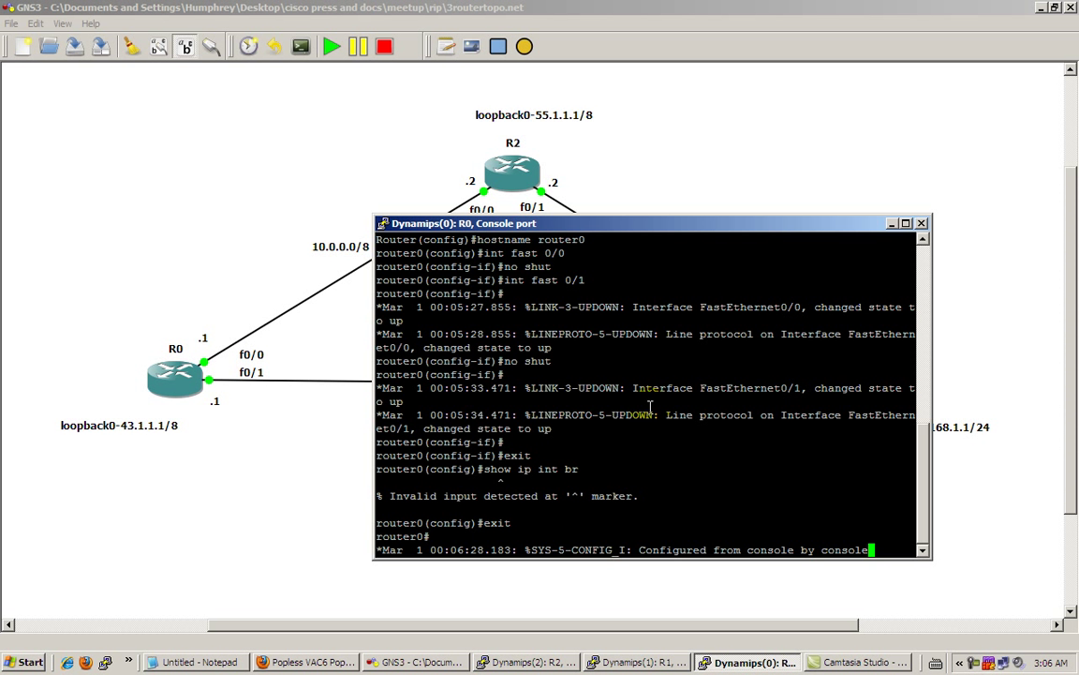
key("Return")
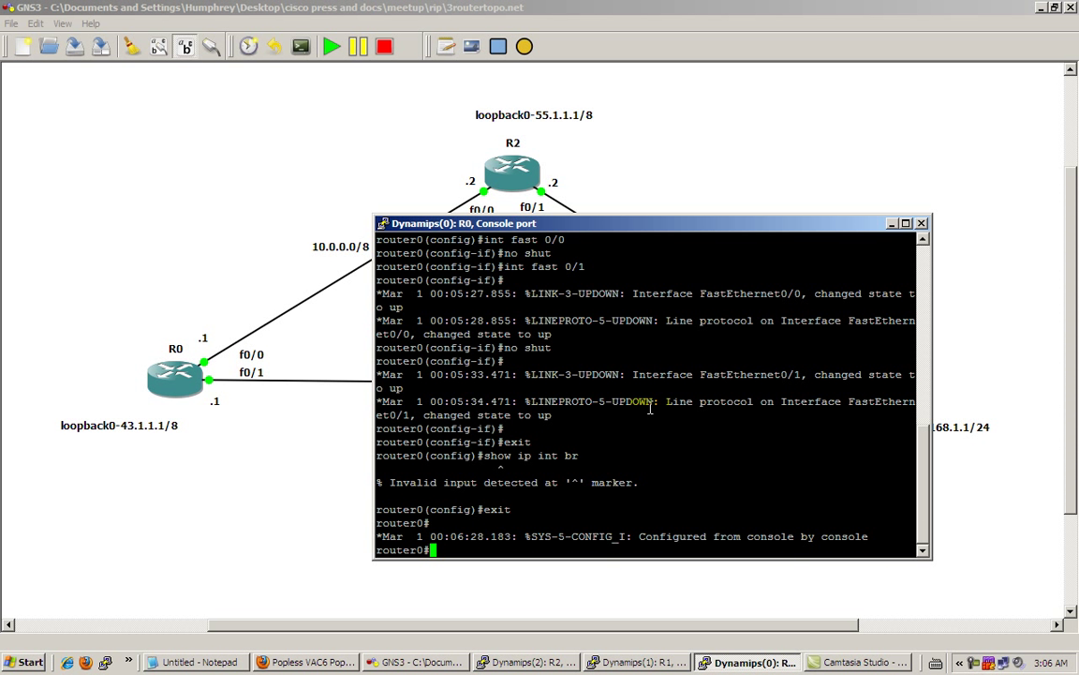
type("show ip int br")
key("Return")
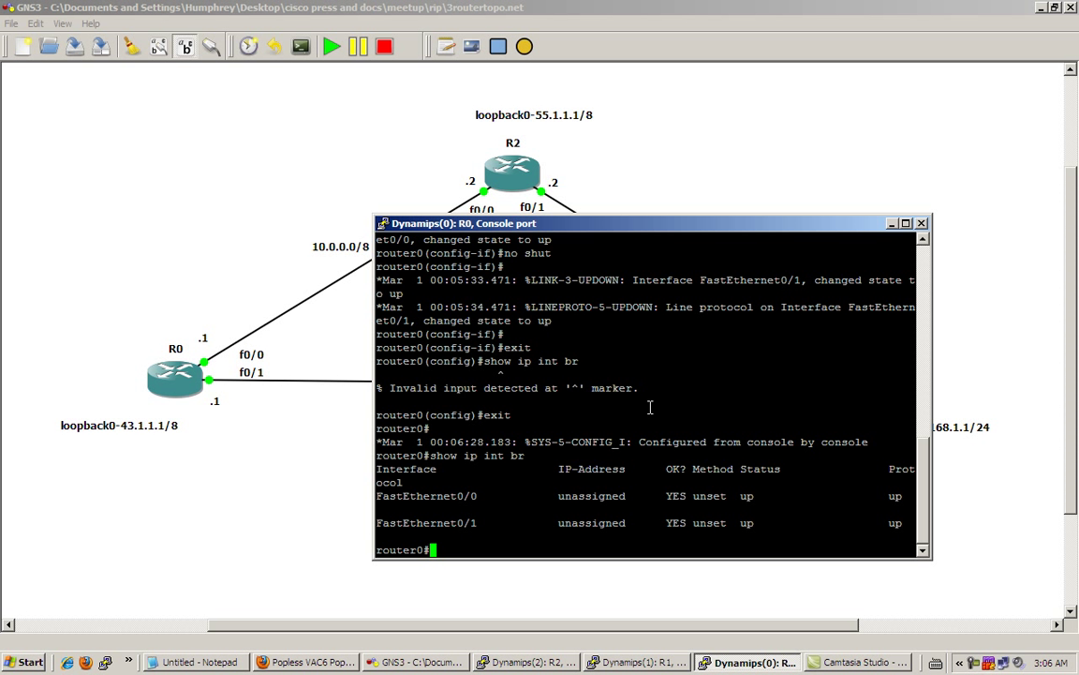
type("show cdp ?")
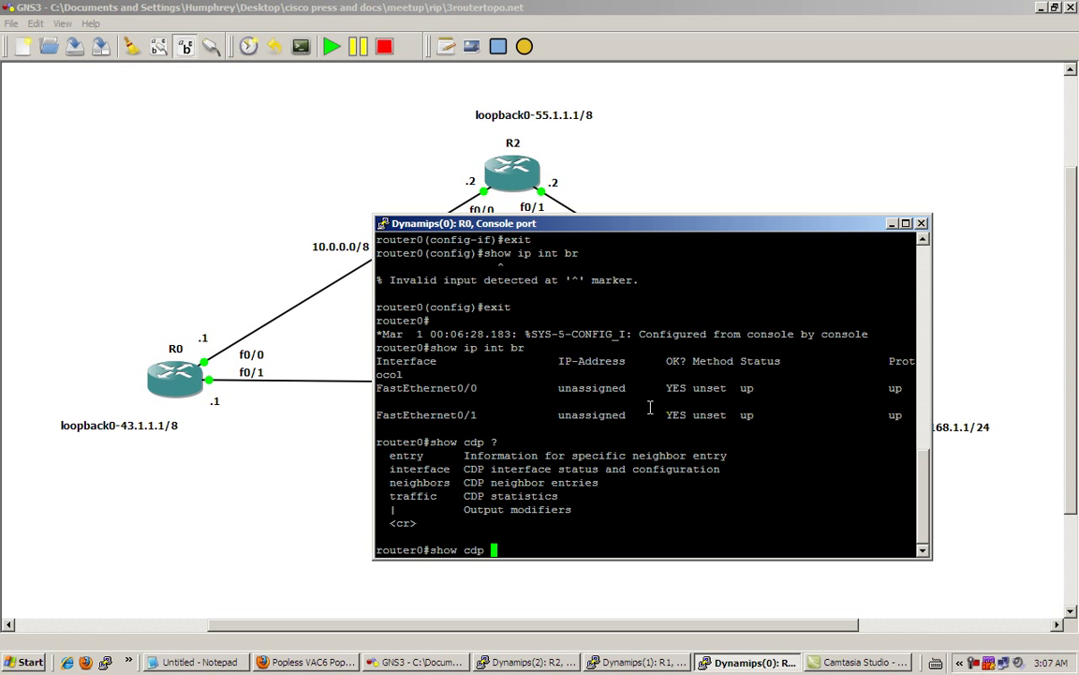
- Run show cdp on router0, showing 60-second packets, 180-second holdtime and CDPv2 enabled
key("BackSpace")
key("Return")
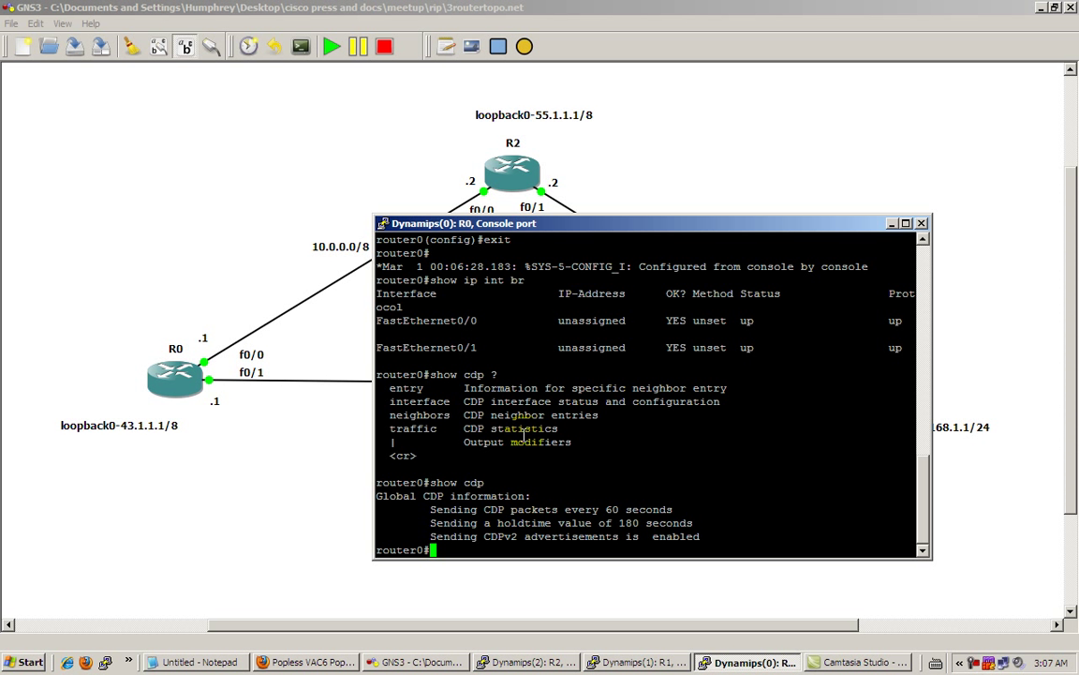
type("show cdp ")
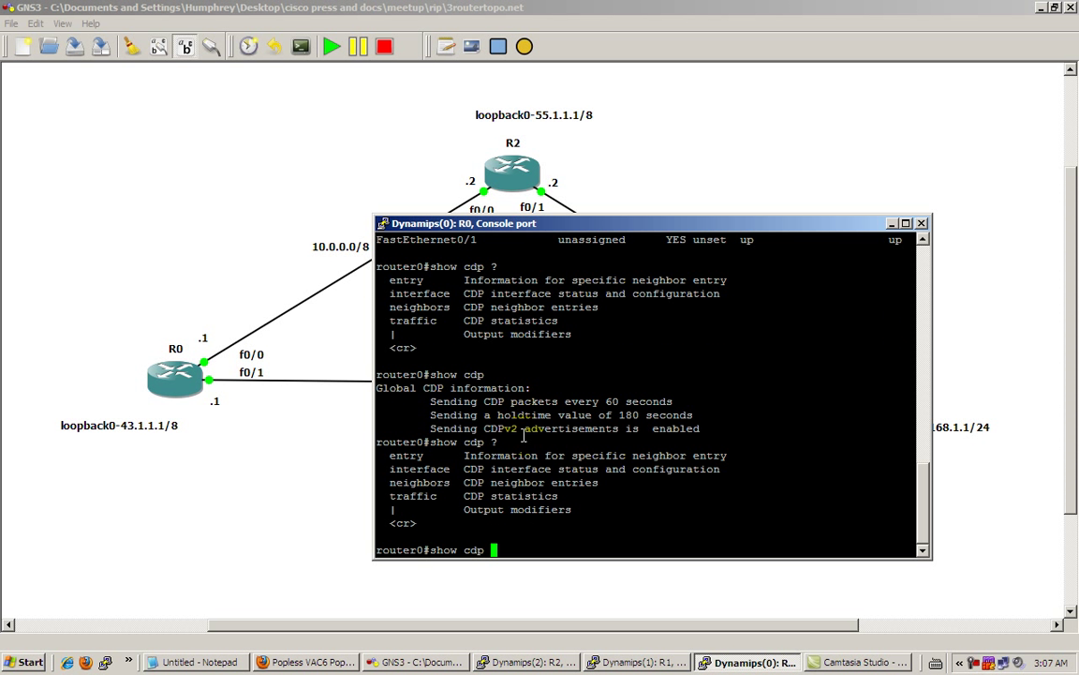
type("?neighbors")
- Run show cdp neighbors on router0, listing router2 on Fas 0/0 and router1 on Fas 0/1
key("Return")
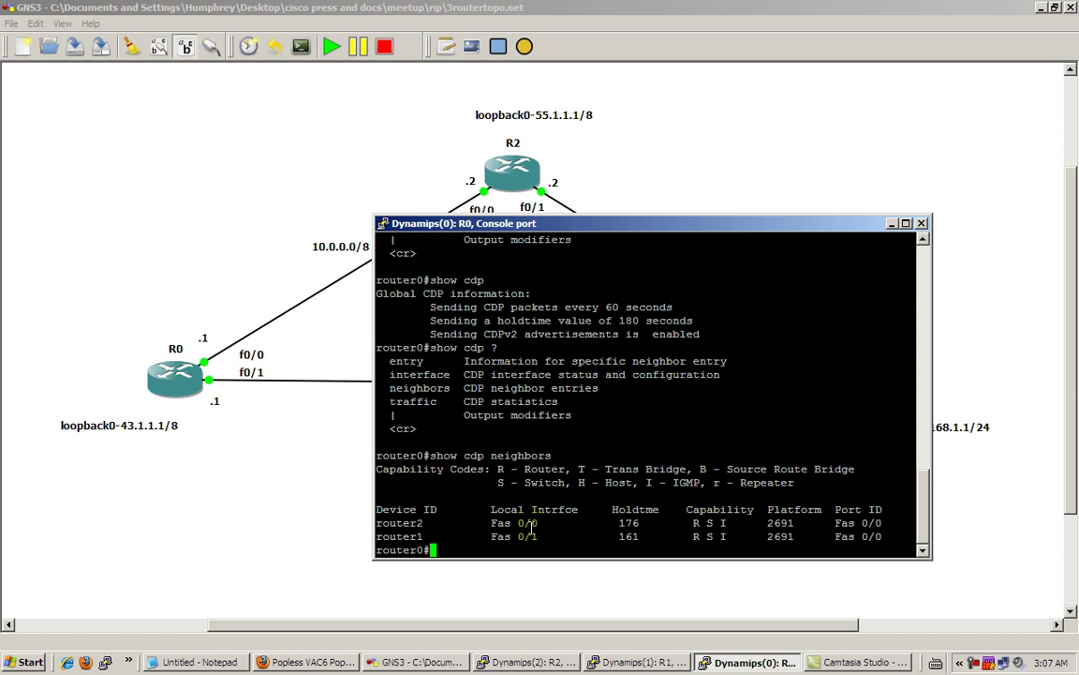
left_click(896, 226)
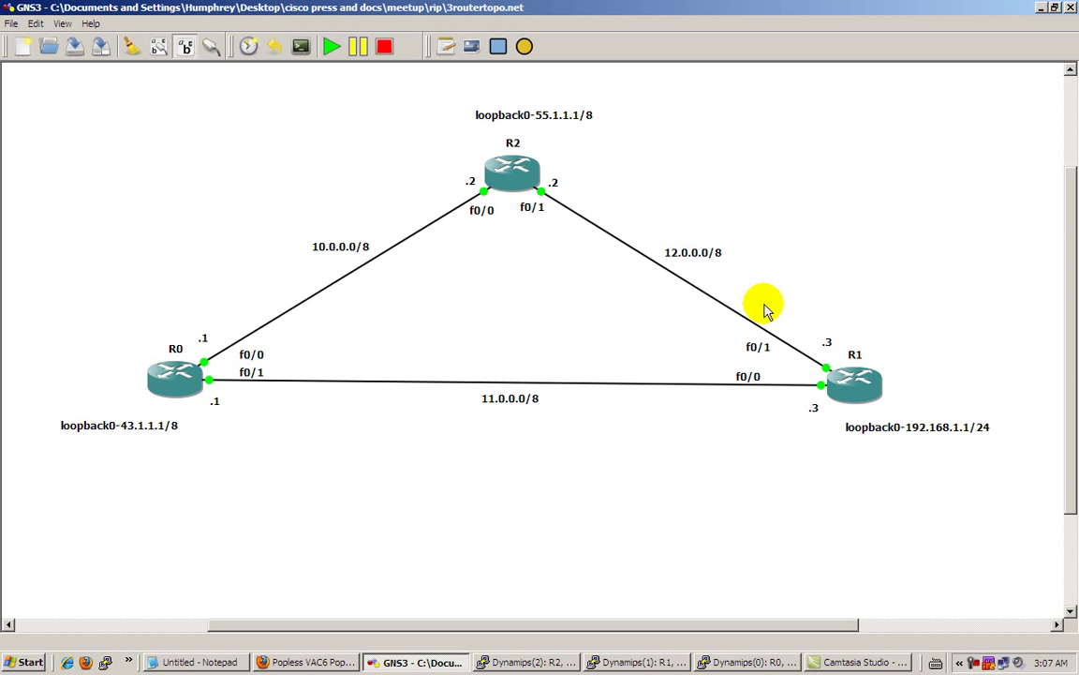
- Inspect the three-router topology, then return to router0's console and its CDP neighbor table
mouse_move(178, 375)
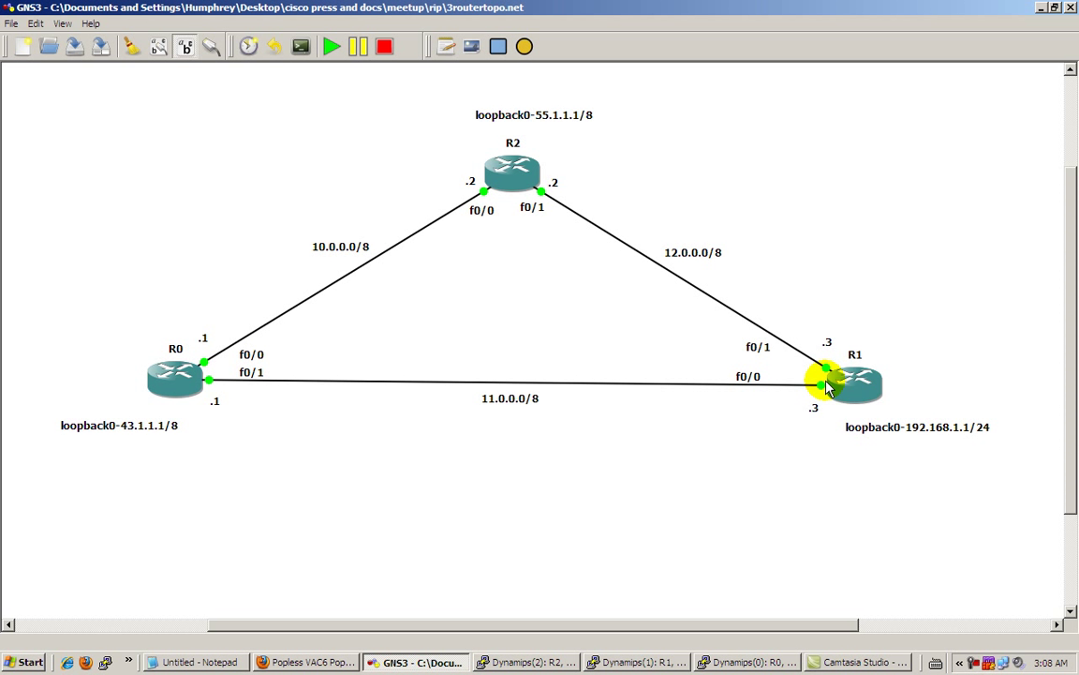
left_click(777, 661)
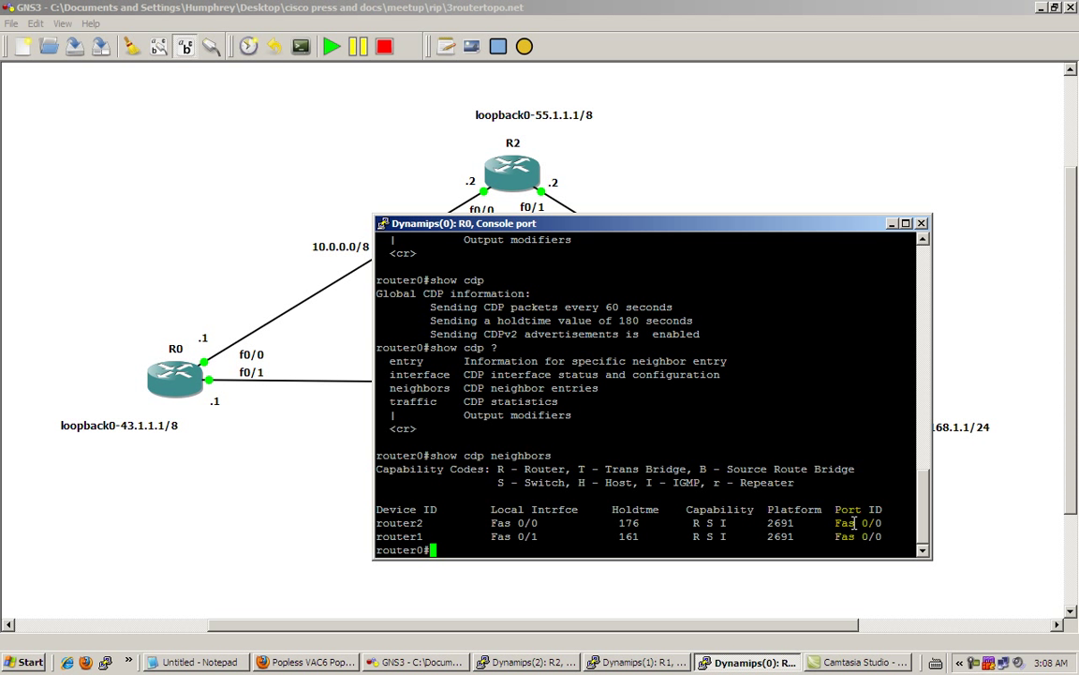
left_click(891, 224)
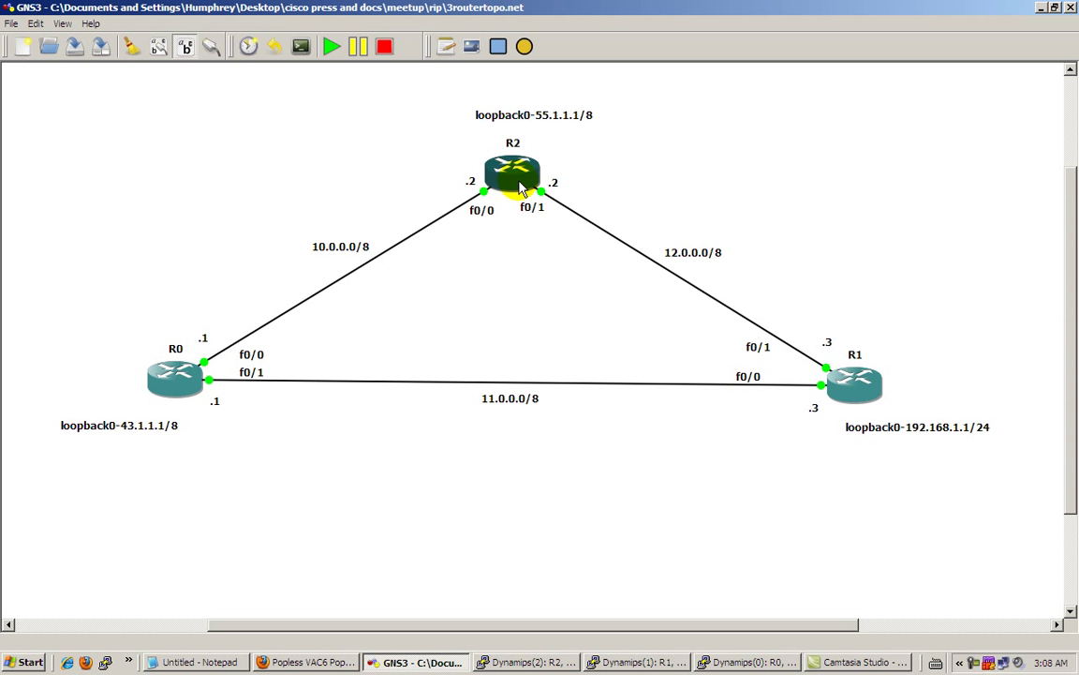
left_click(735, 662)
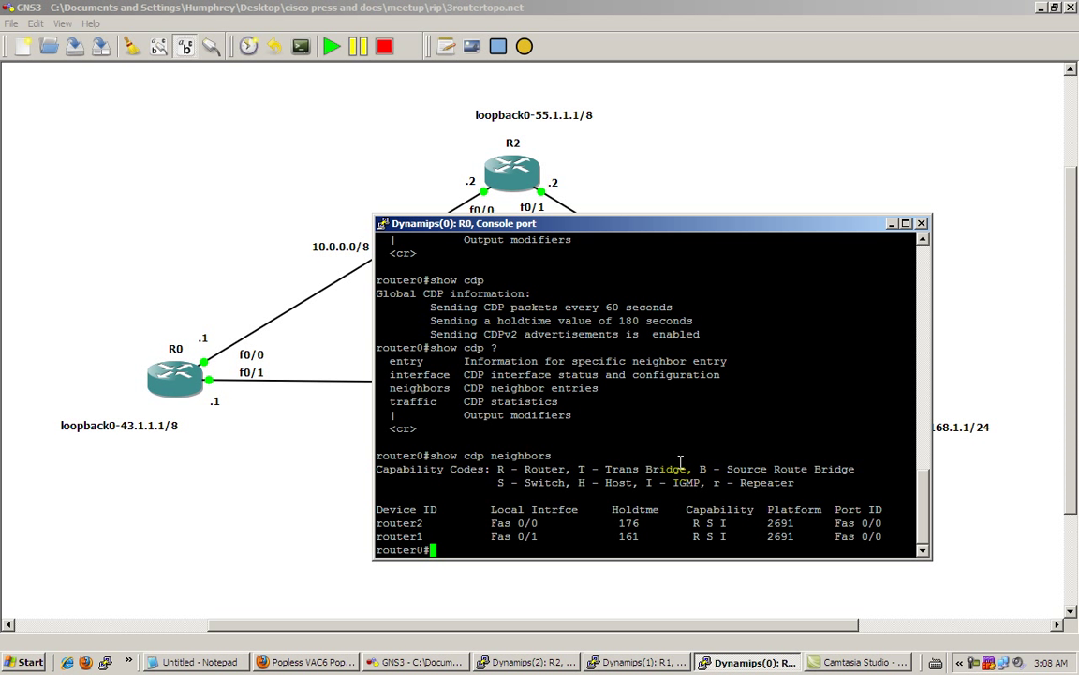
- Run show cdp neighbors detail on router0 and page through the router2 and router1 entries
type("show cdp ?")
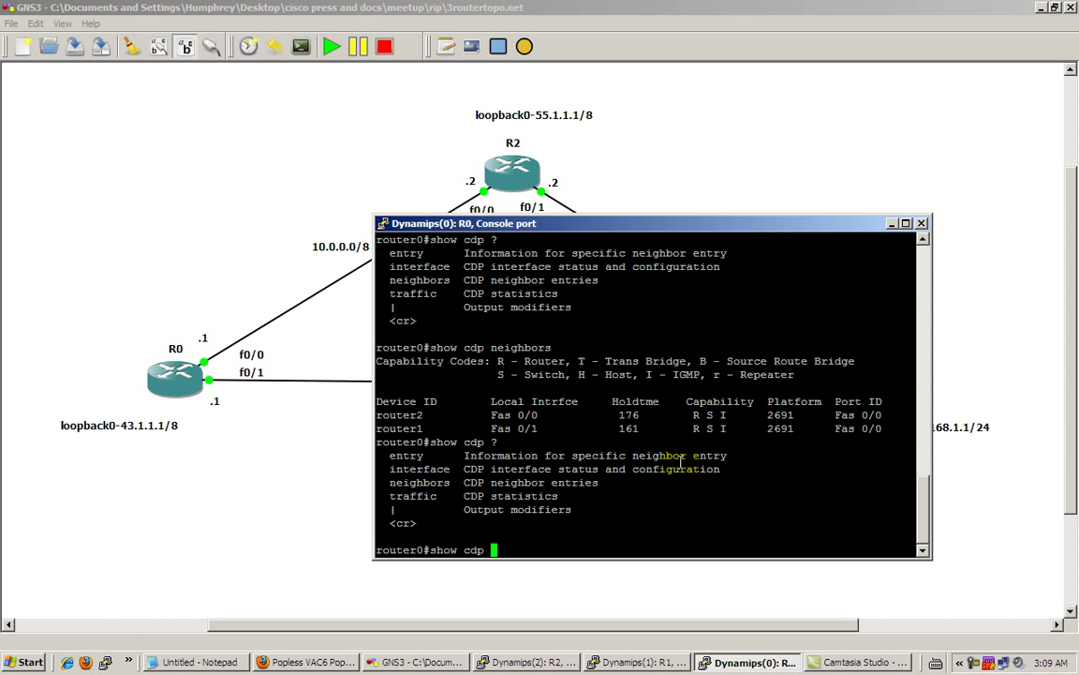
type("neighbors ")
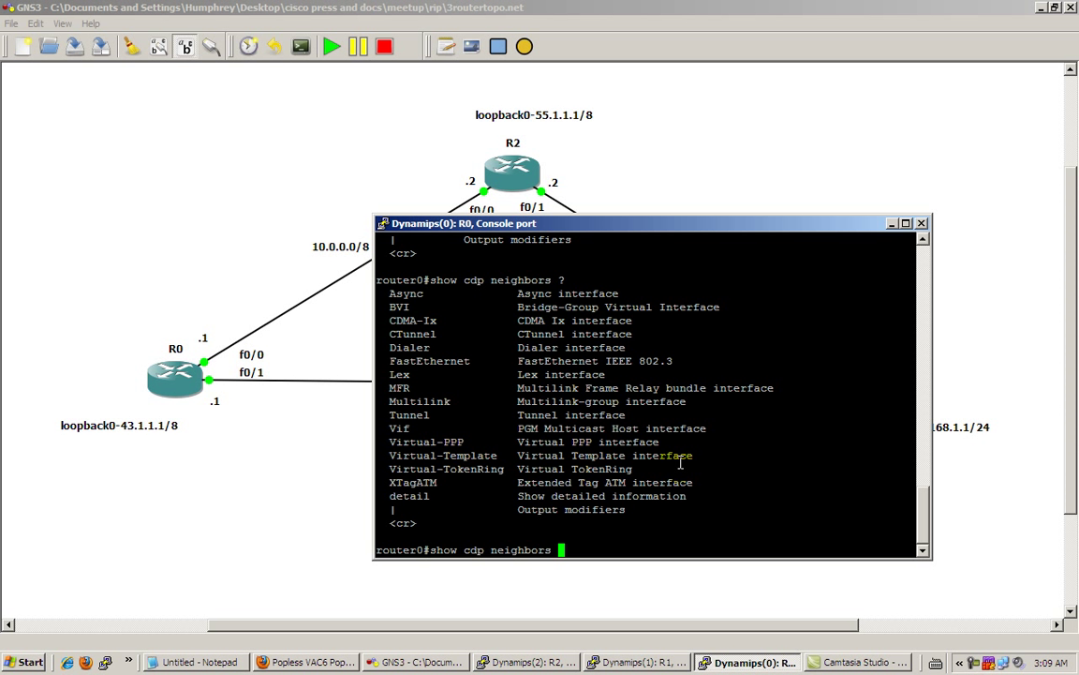
type("?detail")
key("Return")
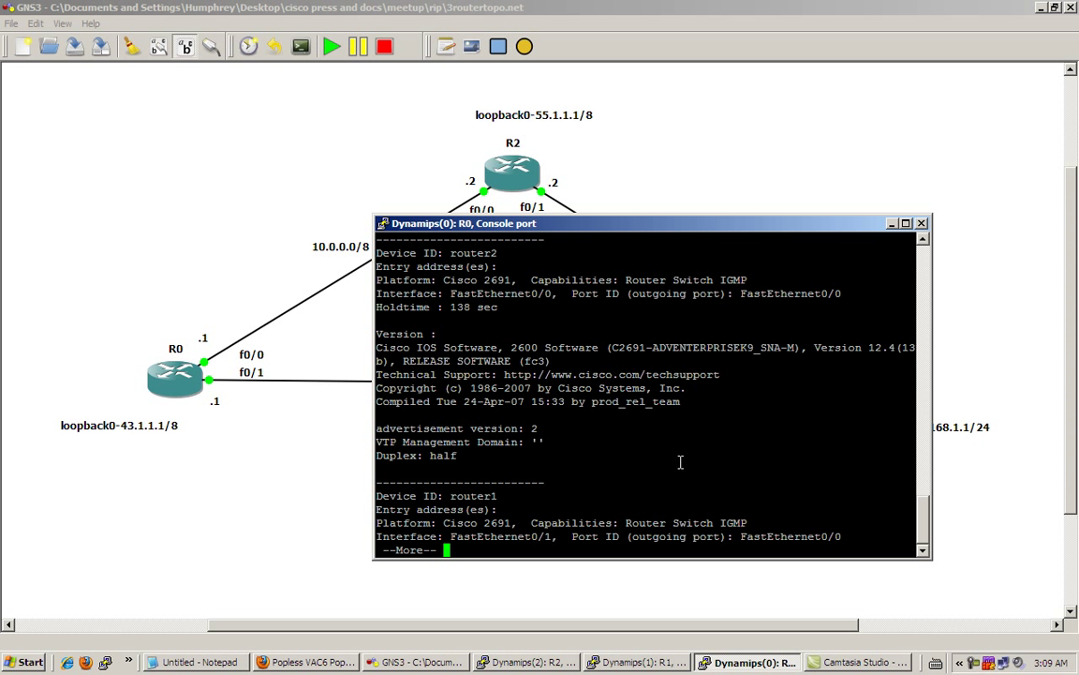
key("space")
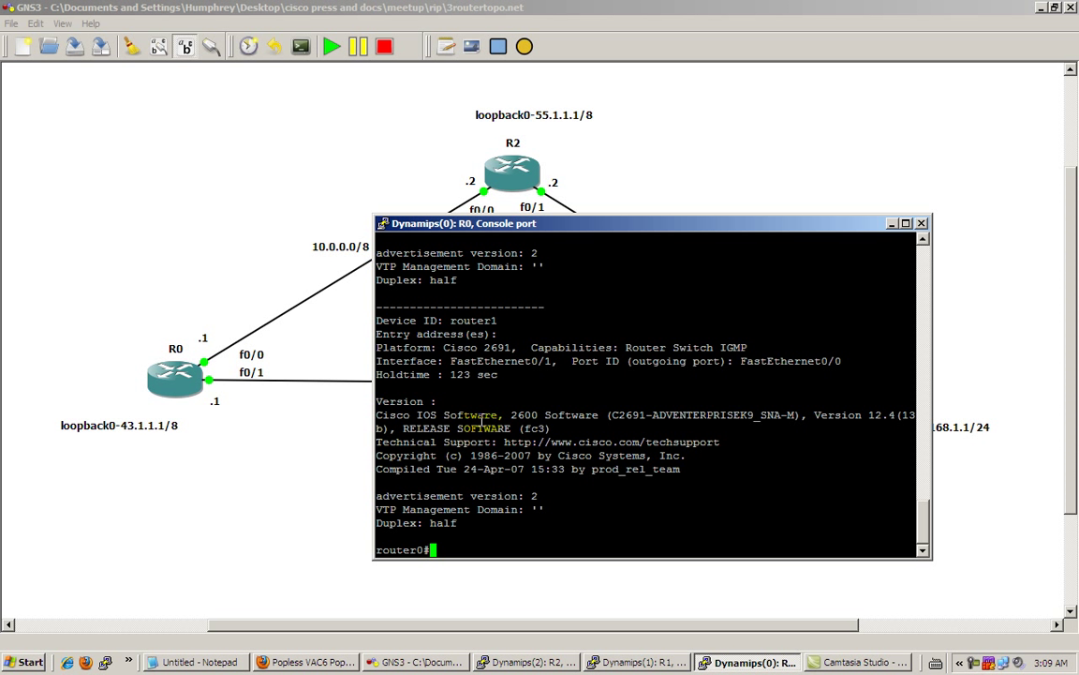
scroll(530, 443, "up", 4)
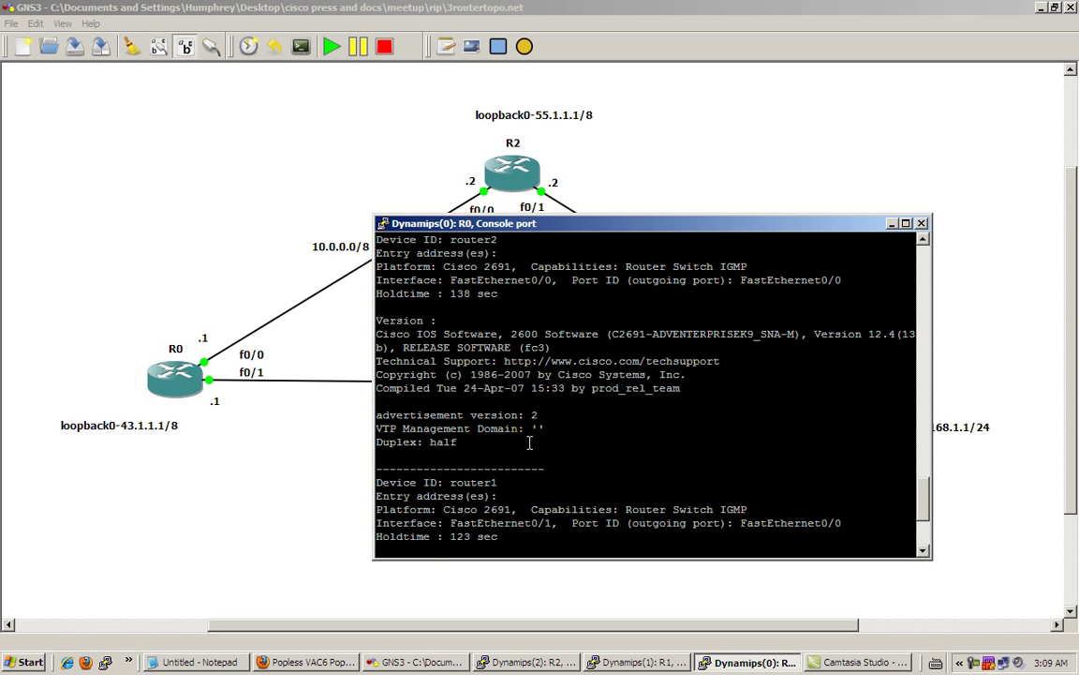
scroll(530, 443, "up", 4)
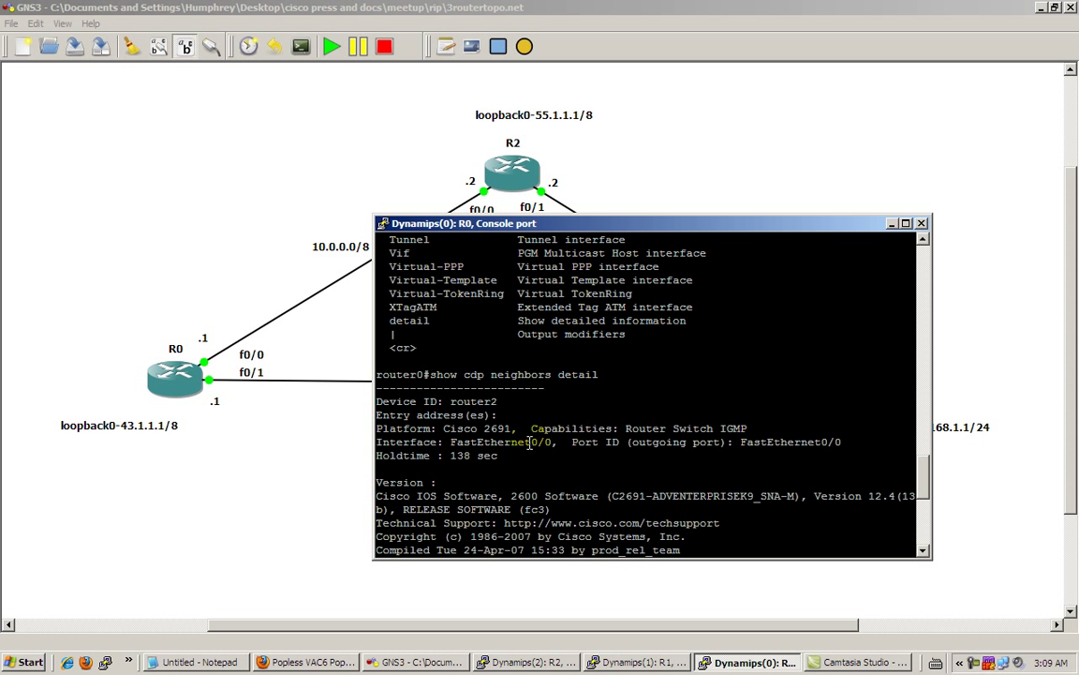
scroll(530, 443, "down", 8)
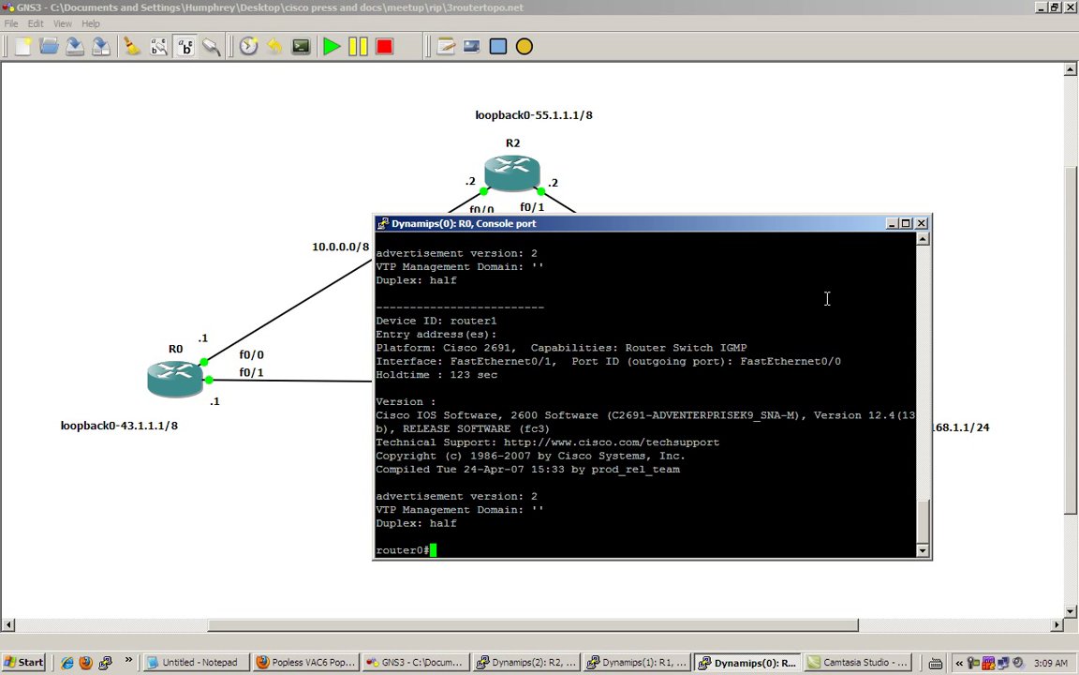
left_click(895, 224)
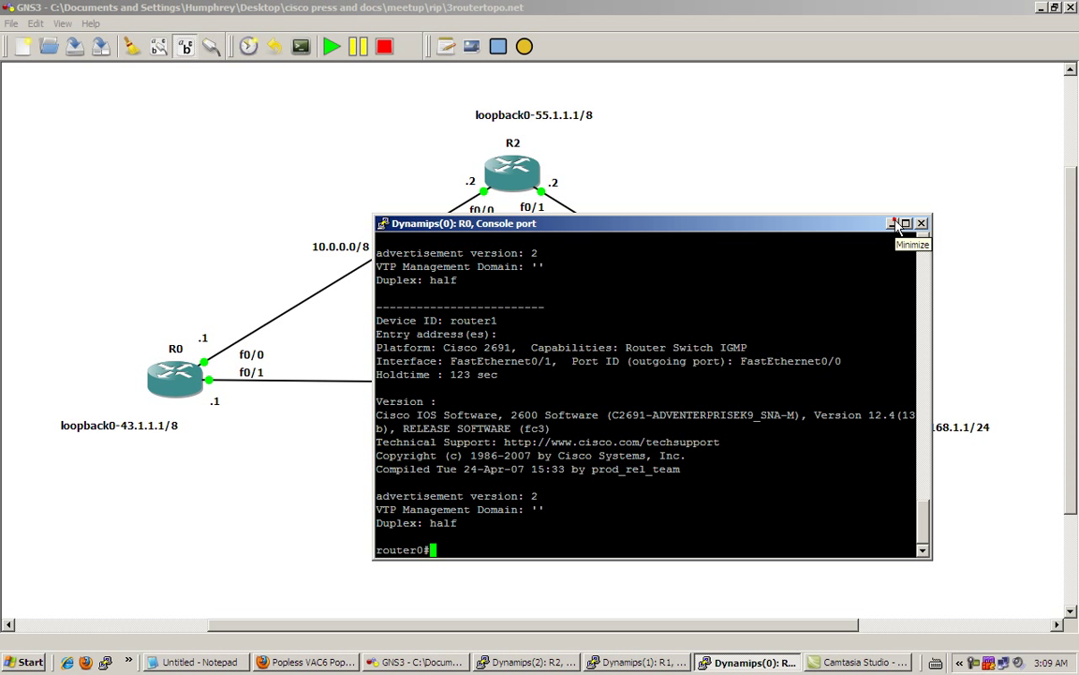
- Open router1's console and enter configuration for interface FastEthernet0/0
left_click(895, 224)
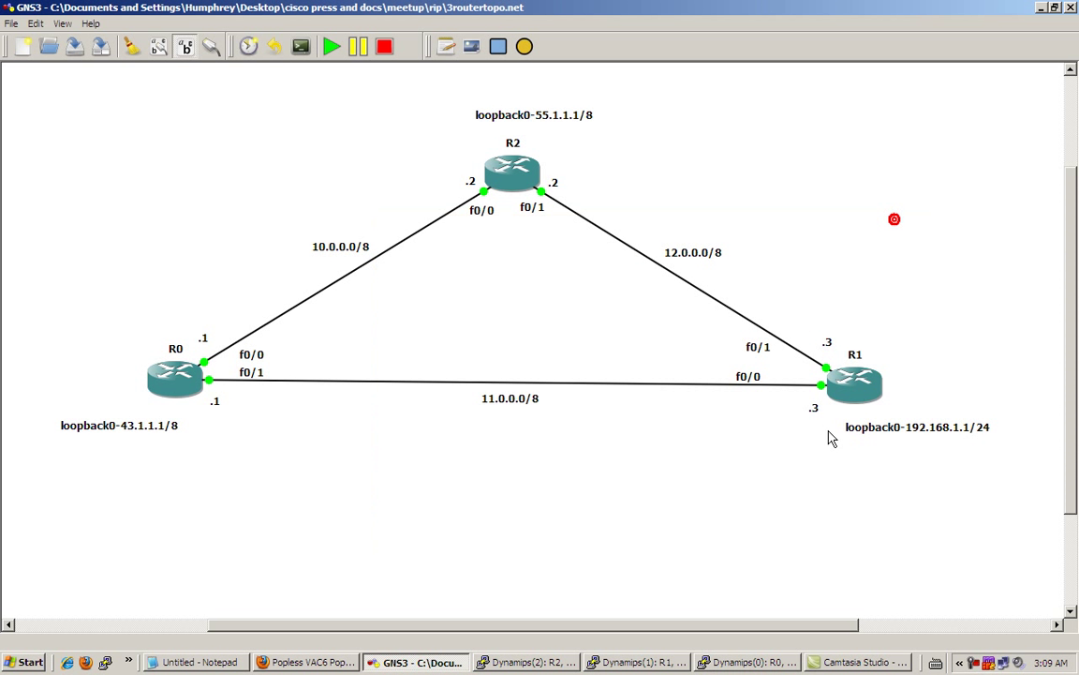
left_click(676, 661)
left_click(453, 367)
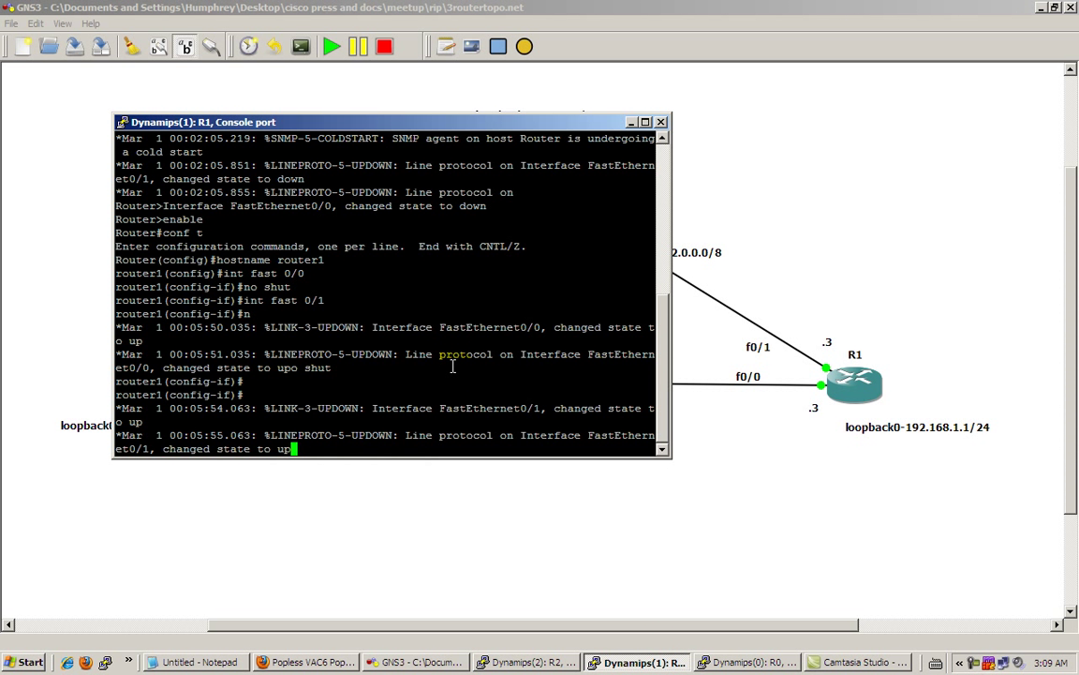
key("Return")
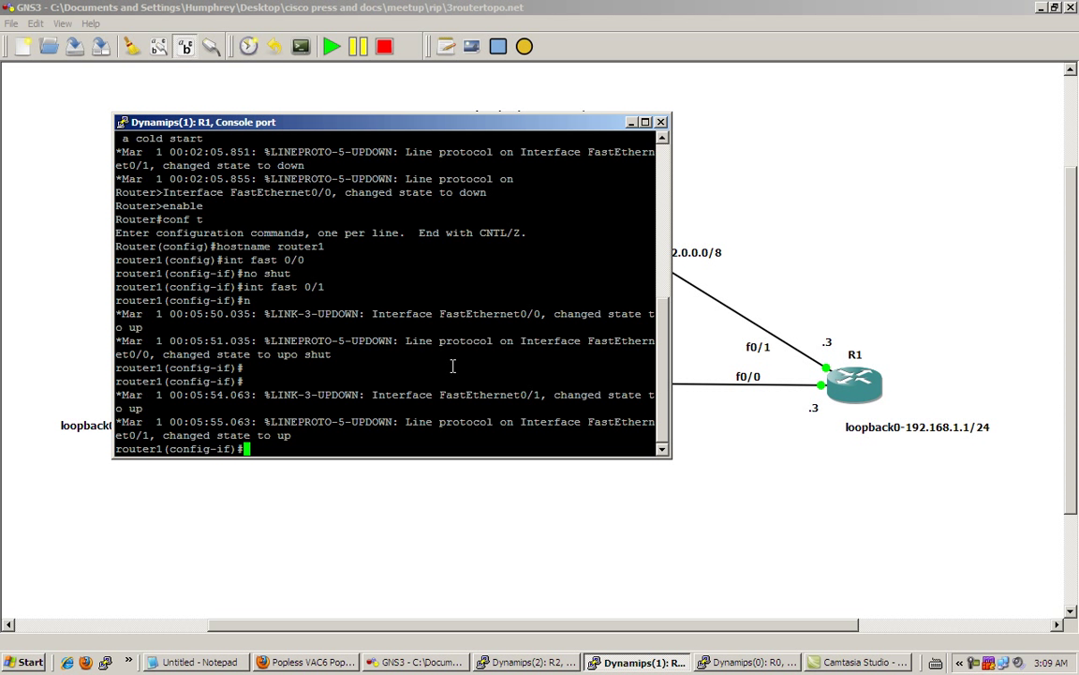
type("int fast0")
key("BackSpace")
key("BackSpace")
type("0/0")
key("Return")
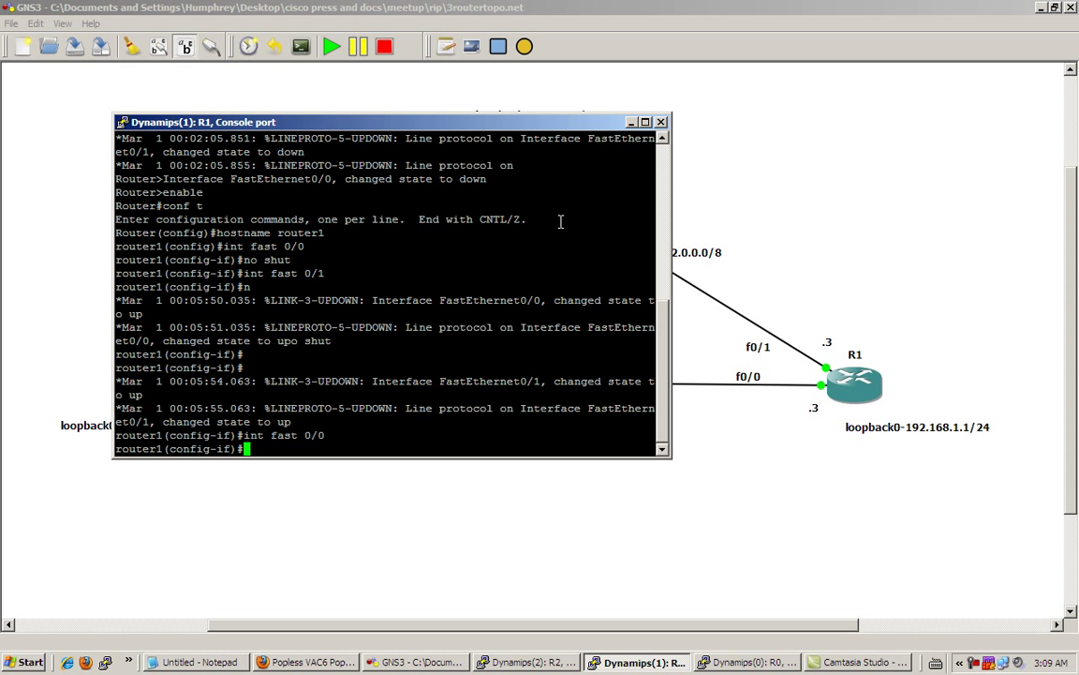
- Assign 11.0.0.3 255.255.255.0 to FastEthernet0/0 and exit back to the privileged prompt
left_click_drag(559, 122, 1068, 133)
left_click_drag(960, 122, 907, 121)
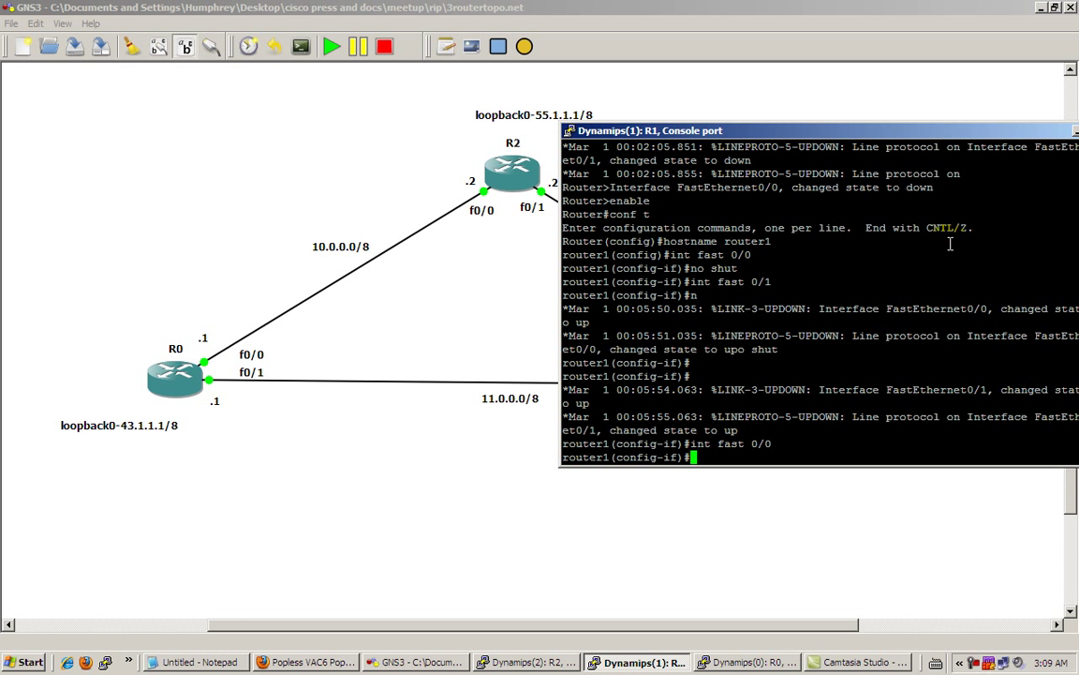
type("ip address 11")
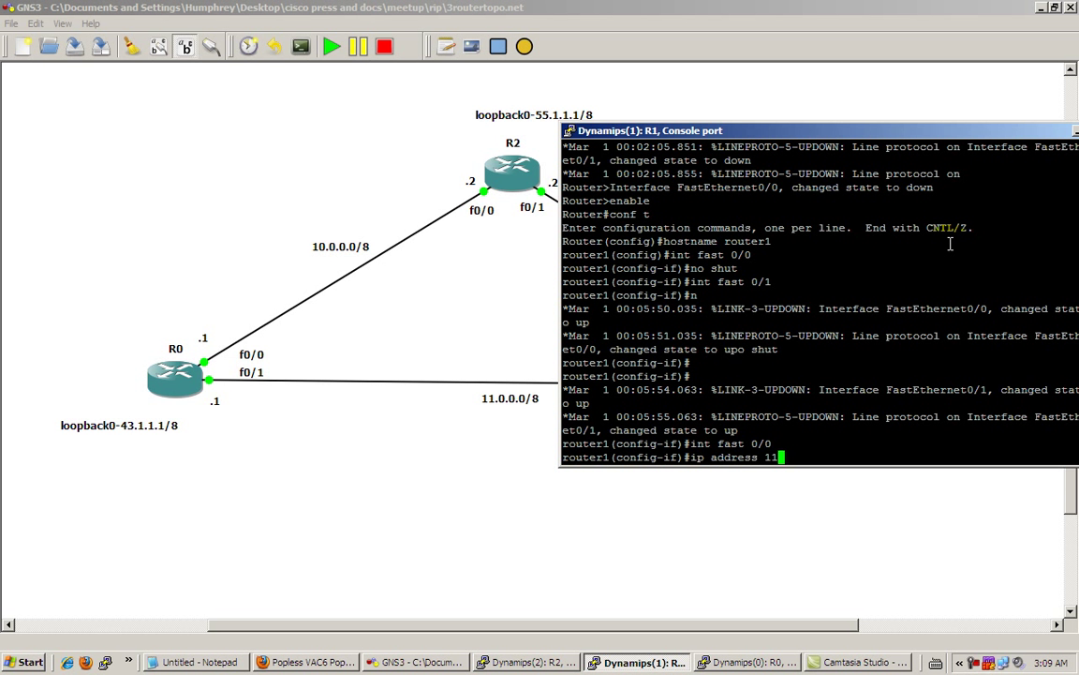
type(".0.0.")
left_click_drag(946, 132, 573, 138)
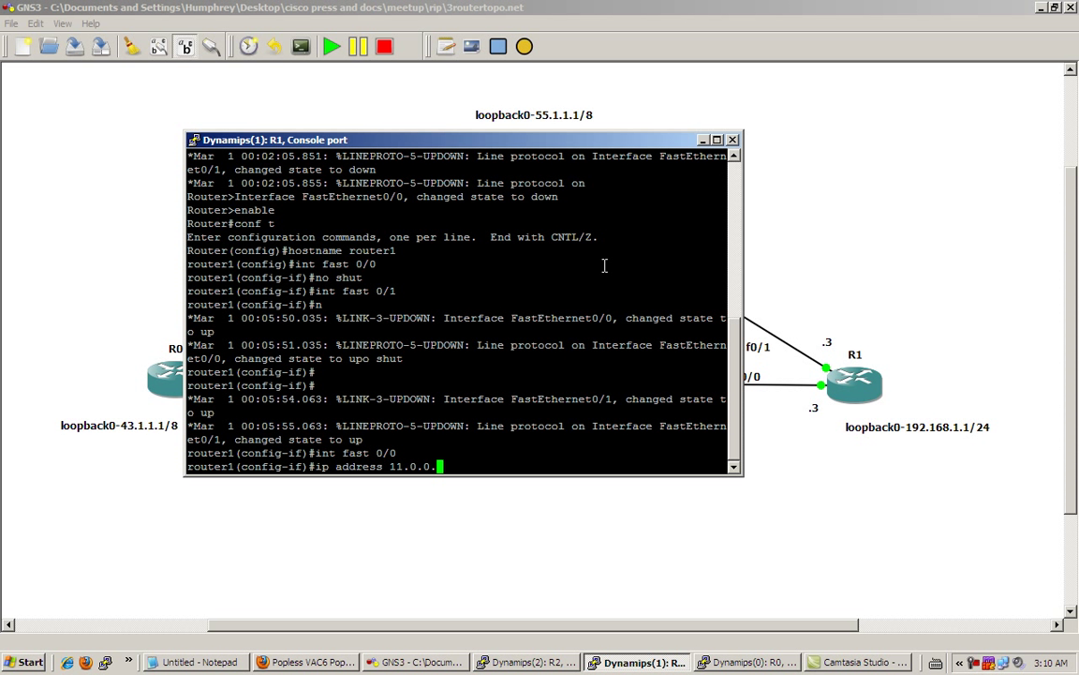
type("3 255.255.255.0")
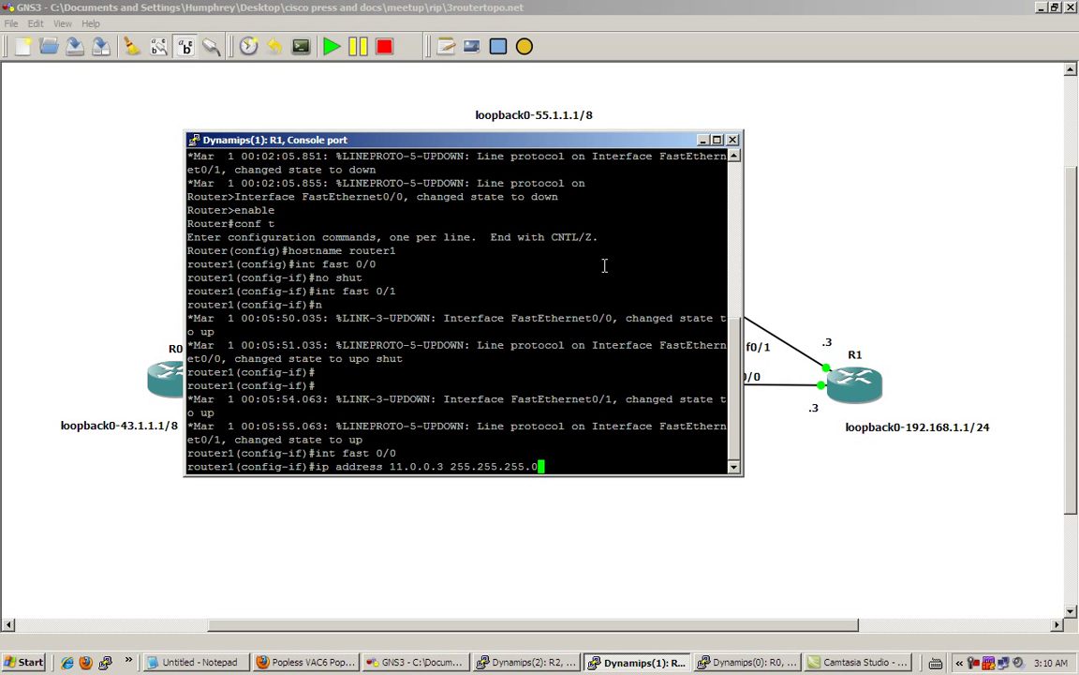
key("Return")
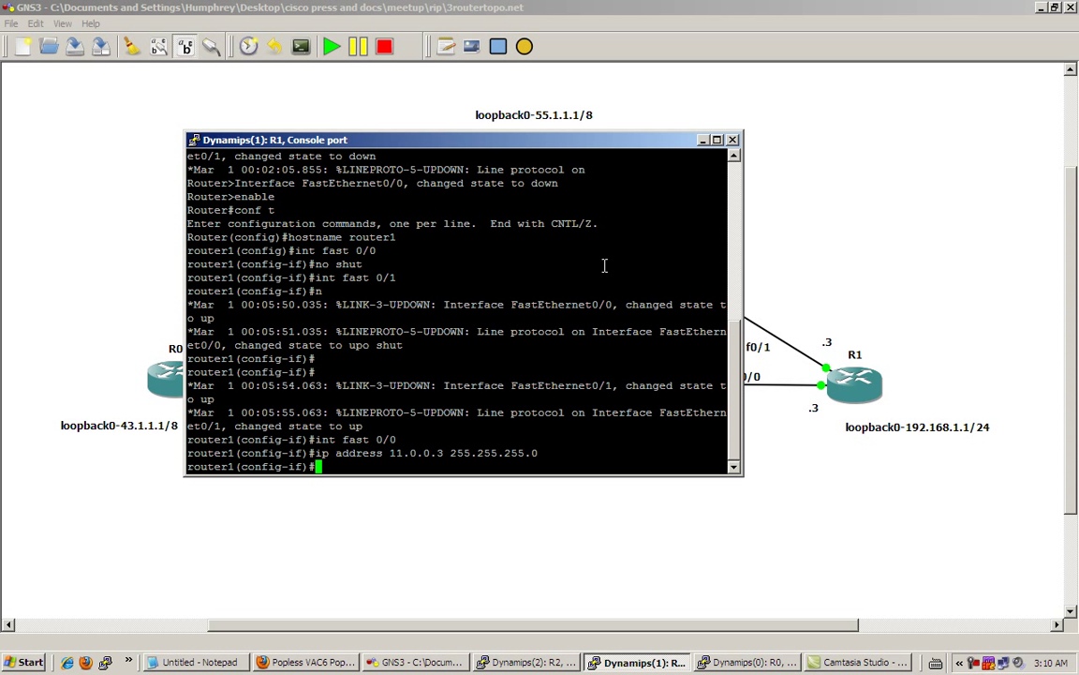
type("exit")
key("Return")
type("exit")
key("Return")
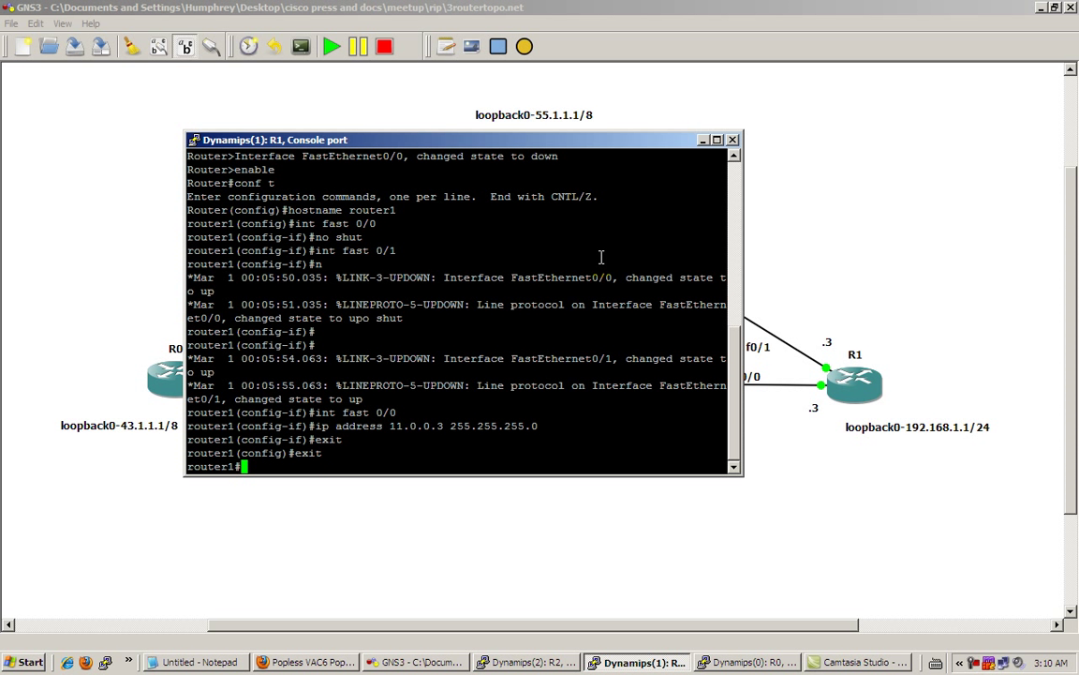
- Rerun show cdp neighbors detail on router0, revealing router1 at 11.0.0.3, then enter conf t
left_click(705, 140)
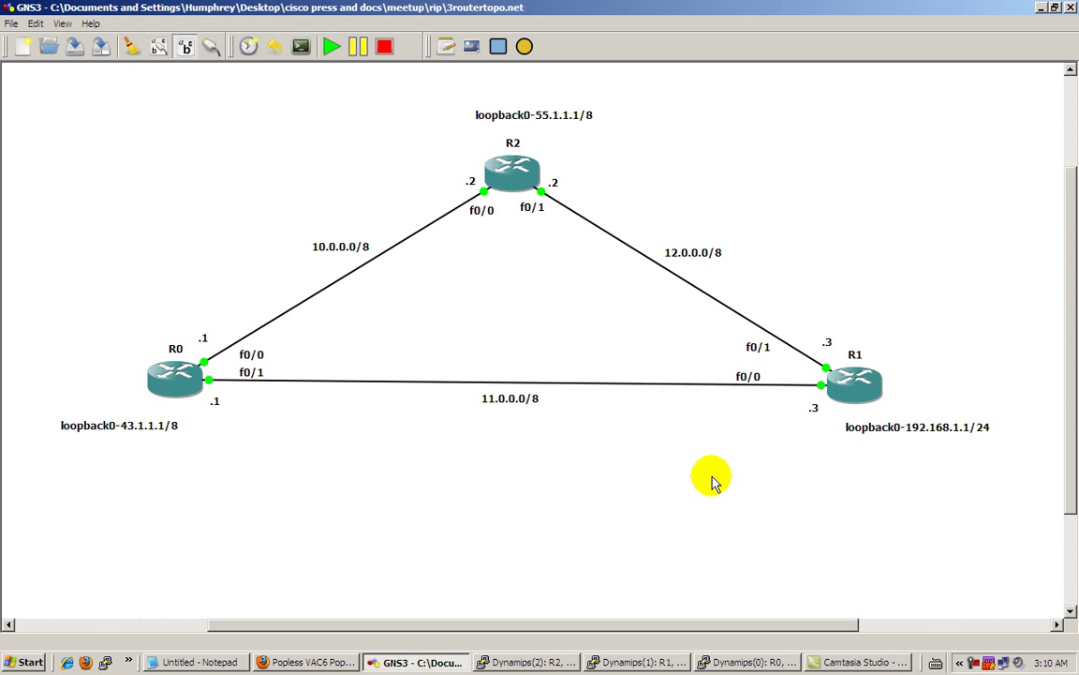
left_click(732, 661)
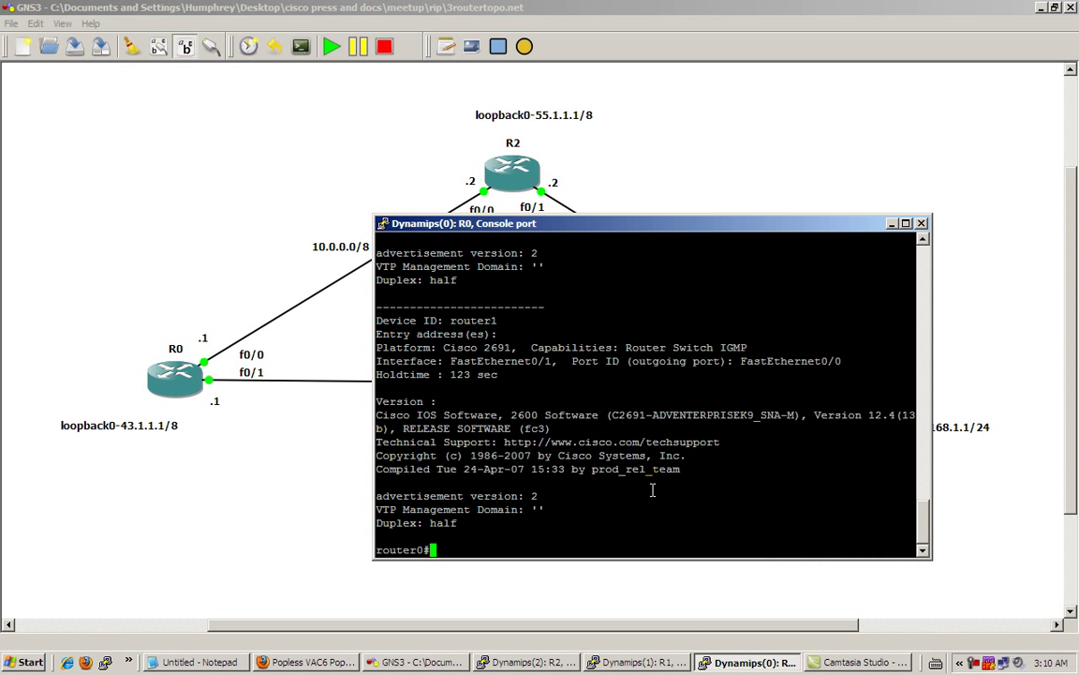
right_click(653, 447)
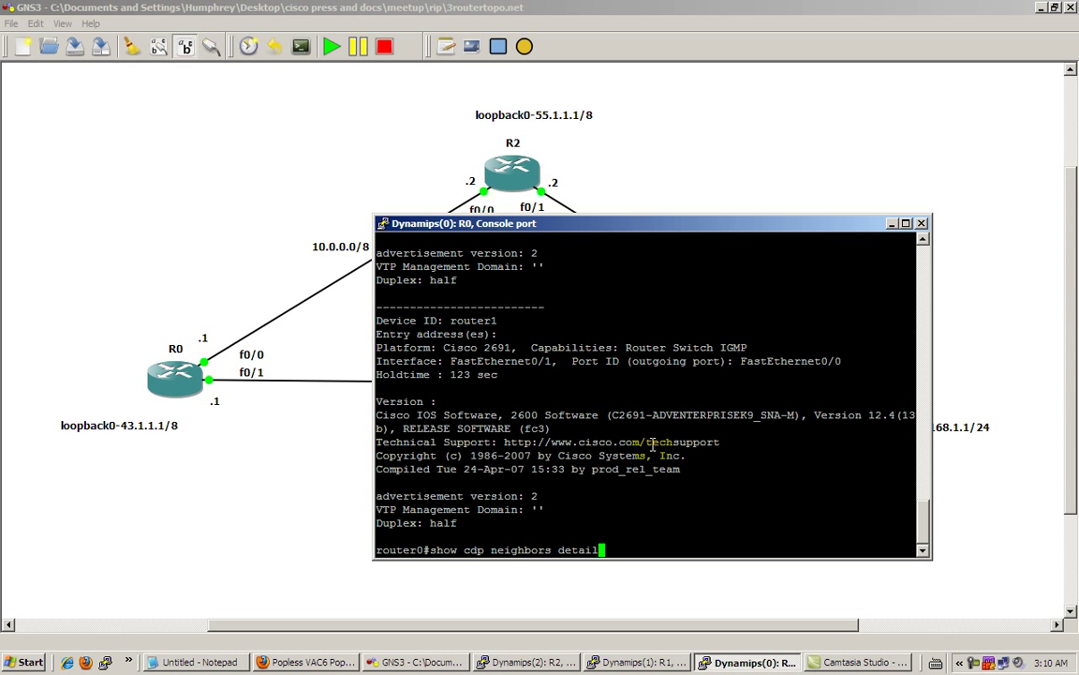
type("?")
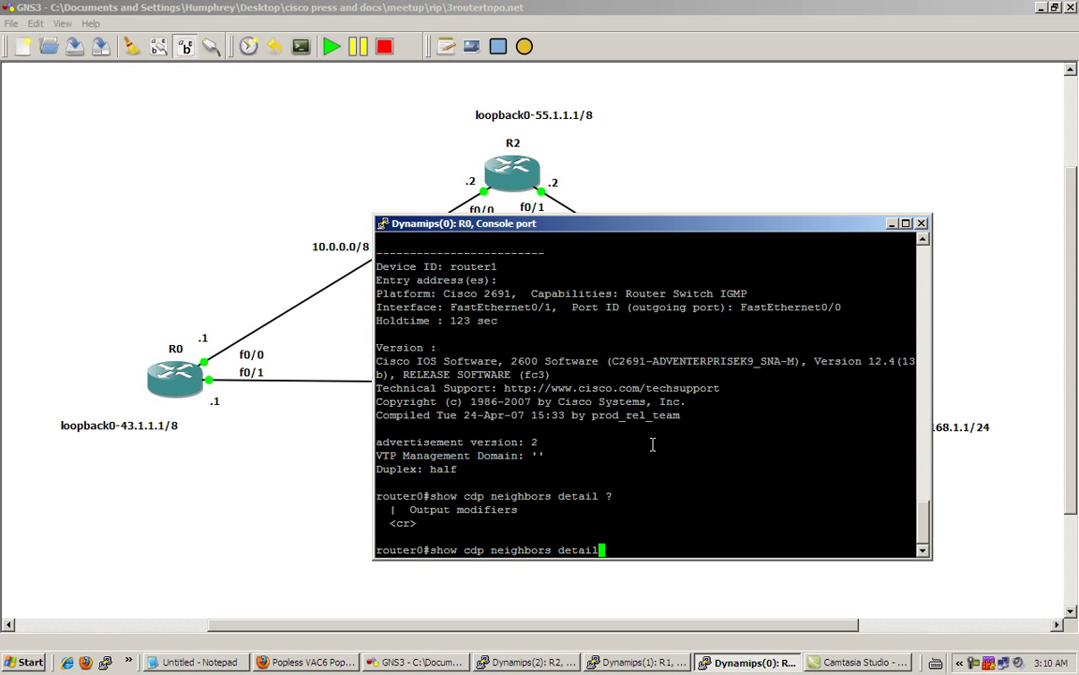
key("Return")
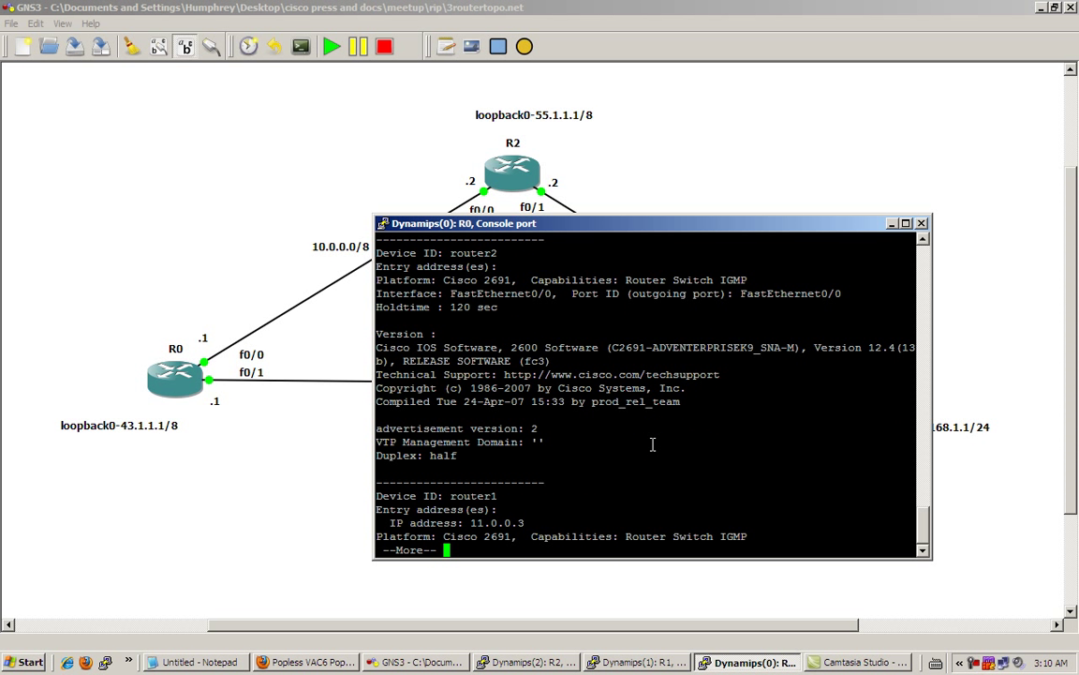
key("space")
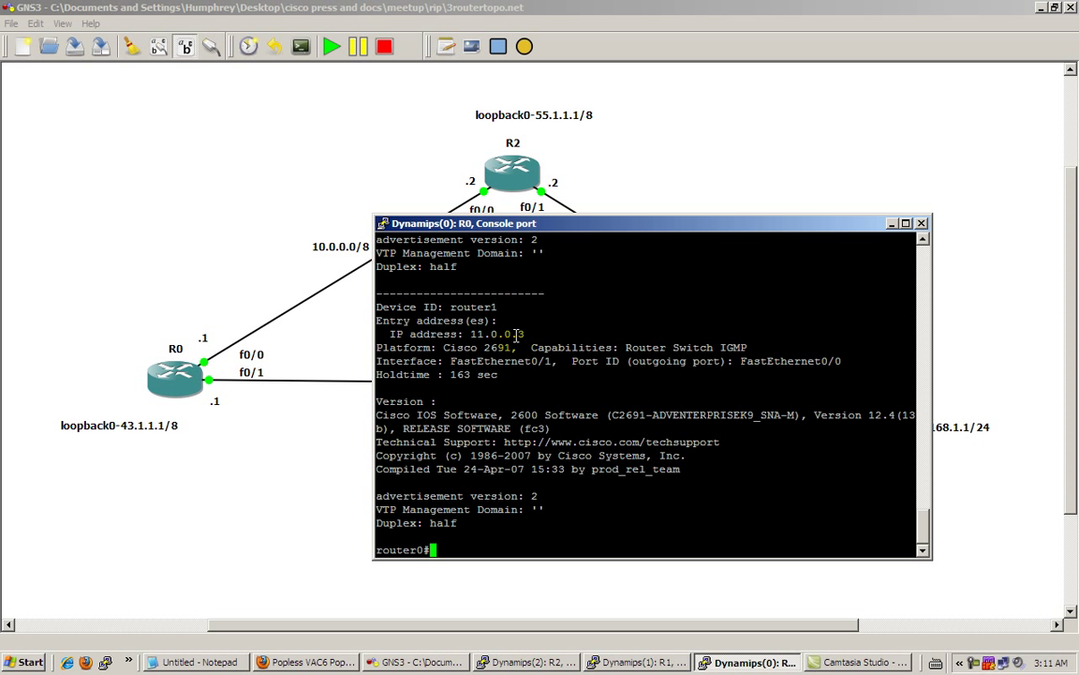
type("conf t")
key("Return")
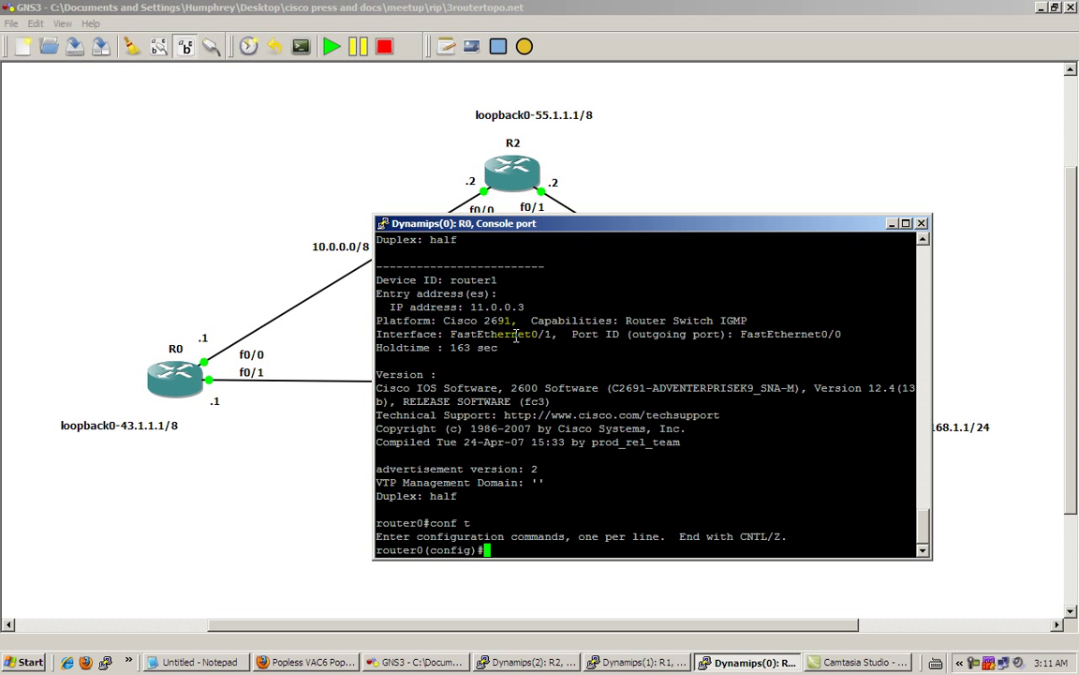
- Disable CDP globally on R0 with no cdp run and confirm show cdp reports it not enabled
type("no cdp ")
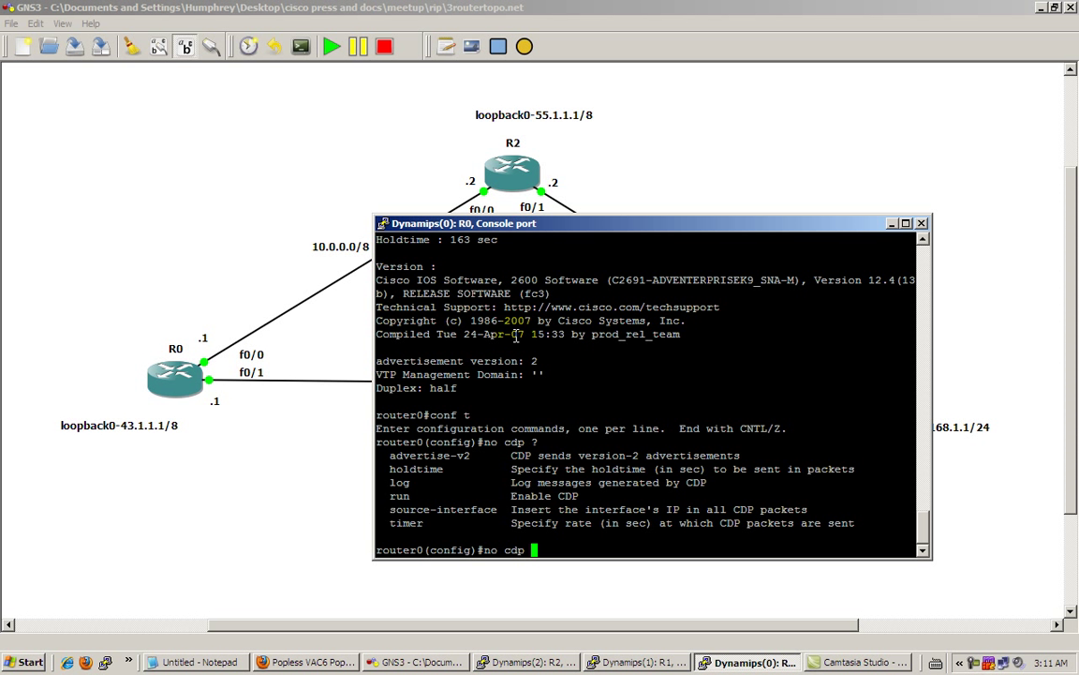
type("?run")
key("Return")
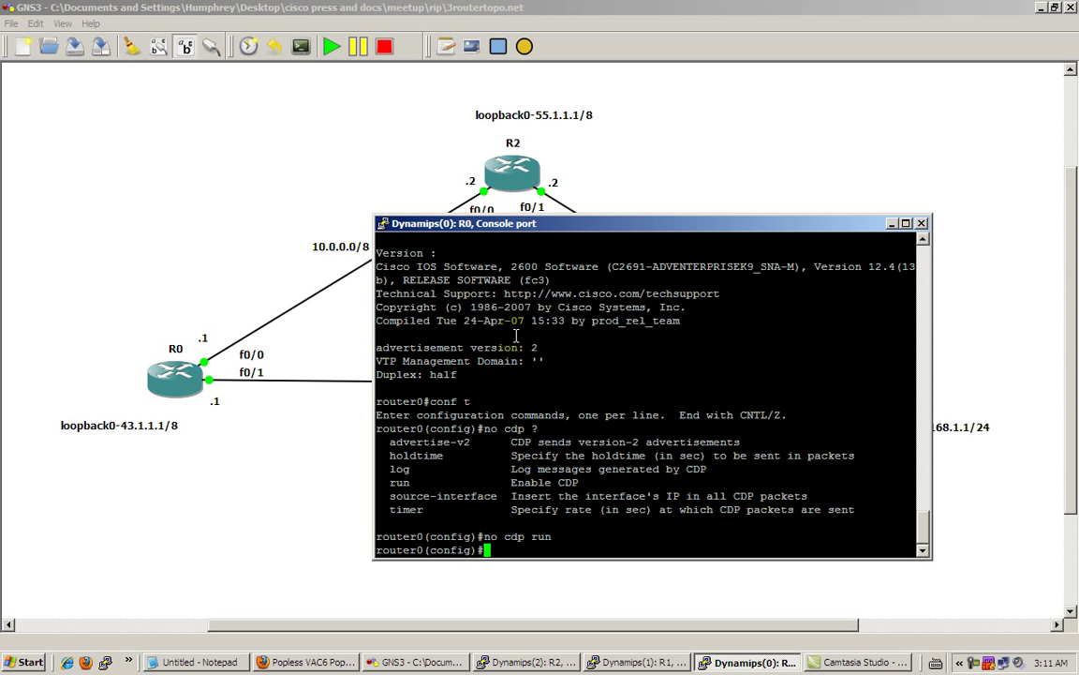
type("exit")
key("Return")
type("show cdp")
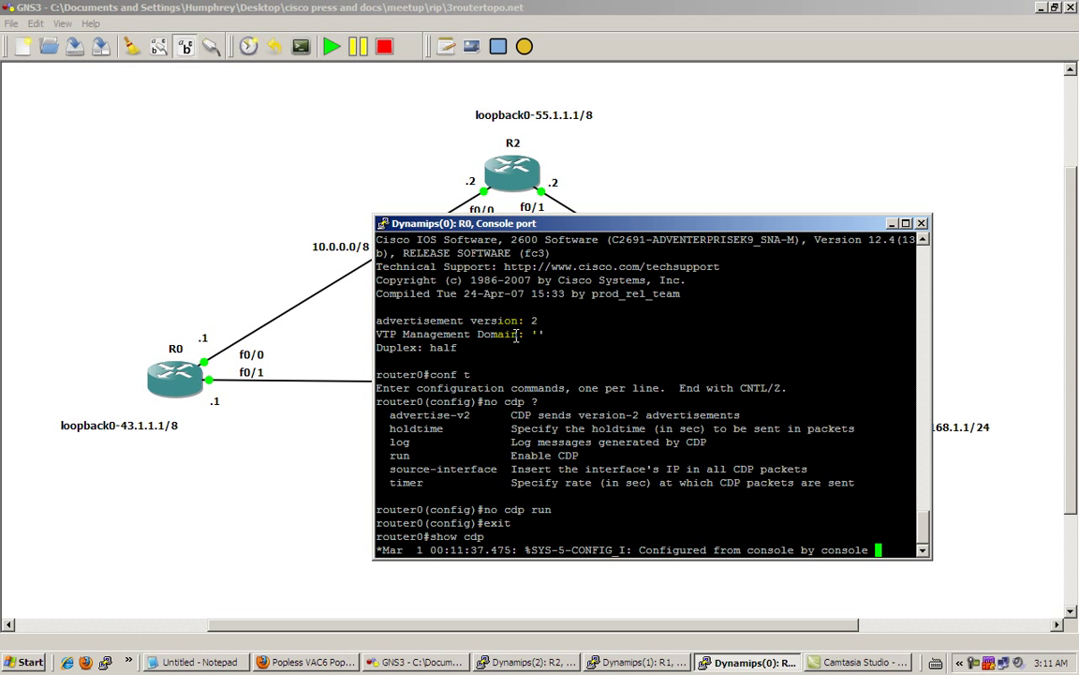
key("Return")
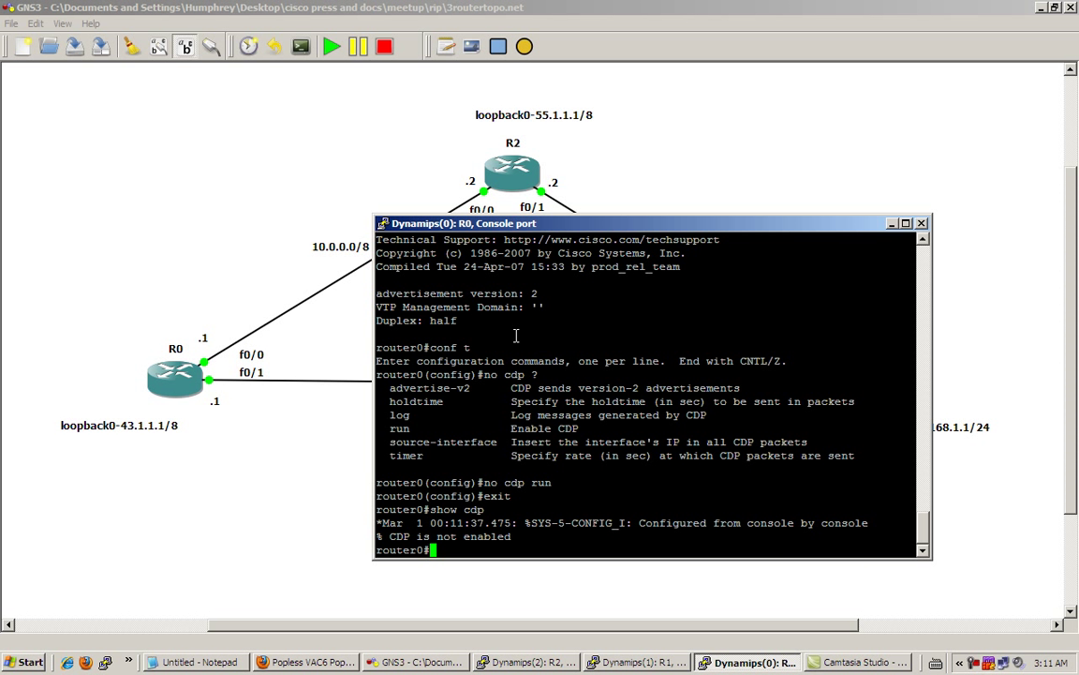
- Re-enable CDP with cdp run, display the global CDP settings, and re-enter configuration mode
type("conf t")
key("Return")
type("cdp run")
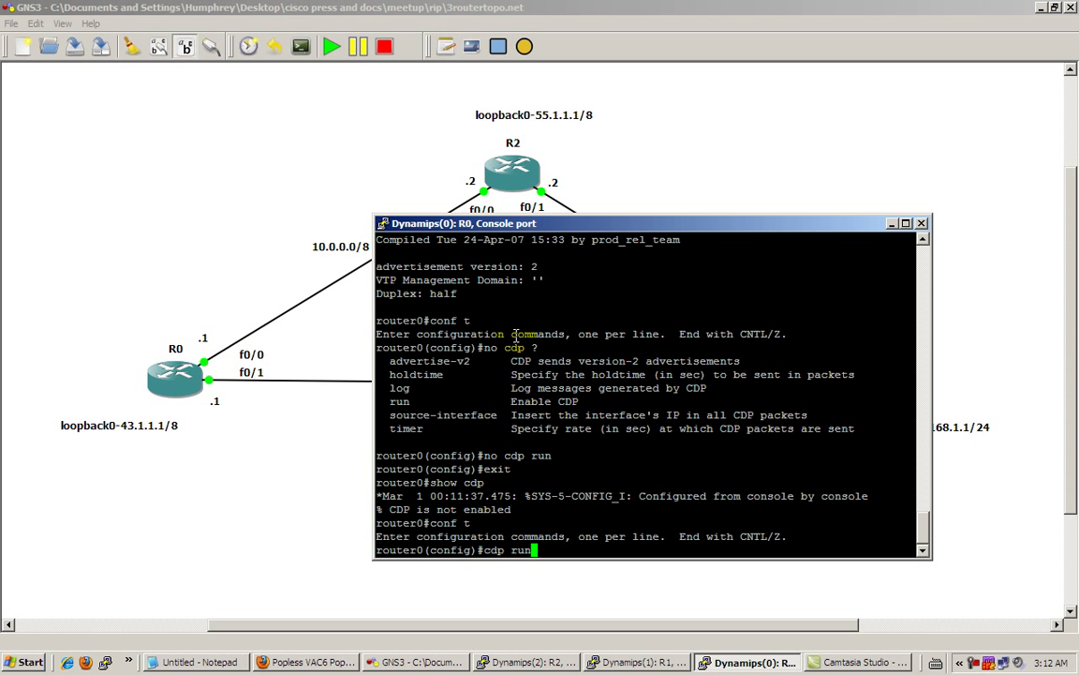
key("Return")
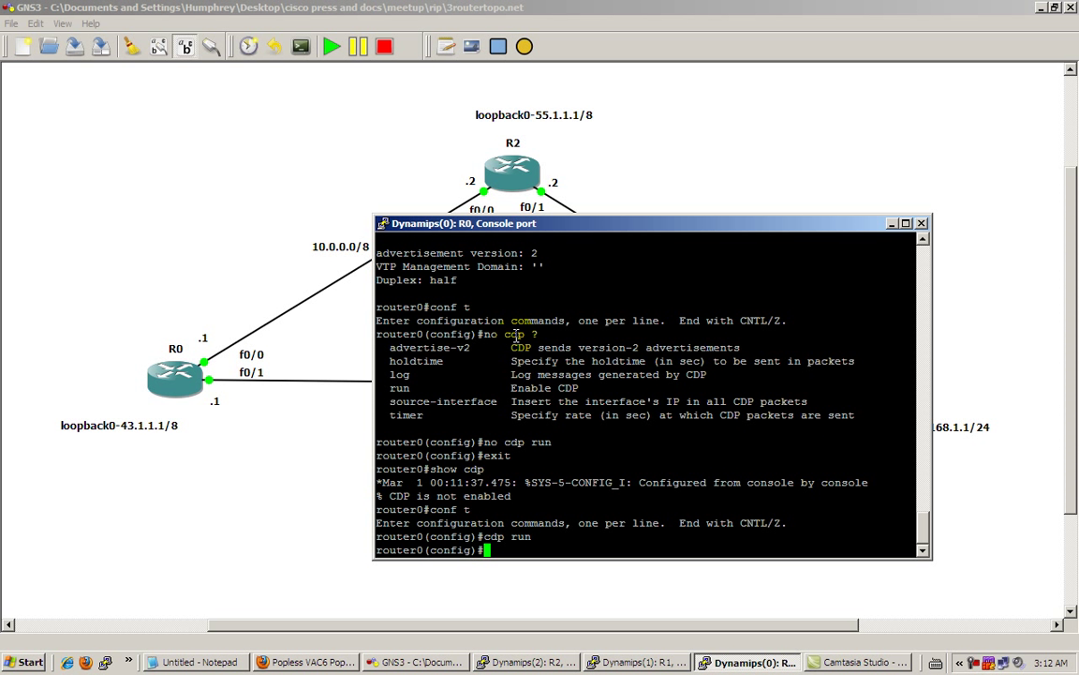
type("exit")
key("Return")
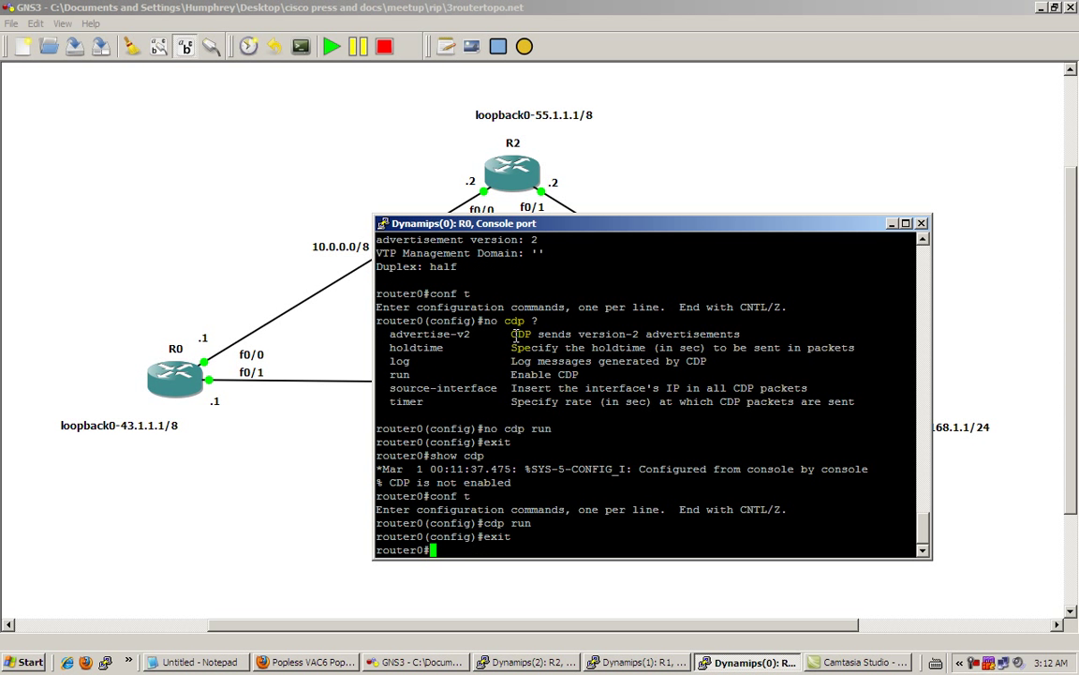
type("show cdp")
key("Return")
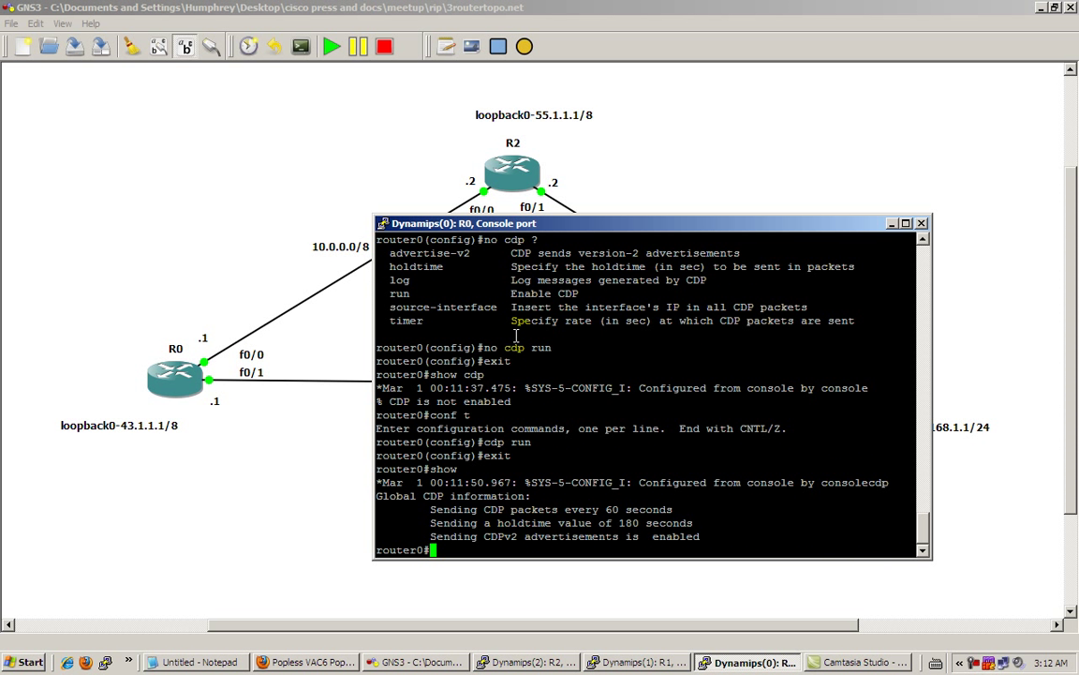
type("conf t")
key("Return")
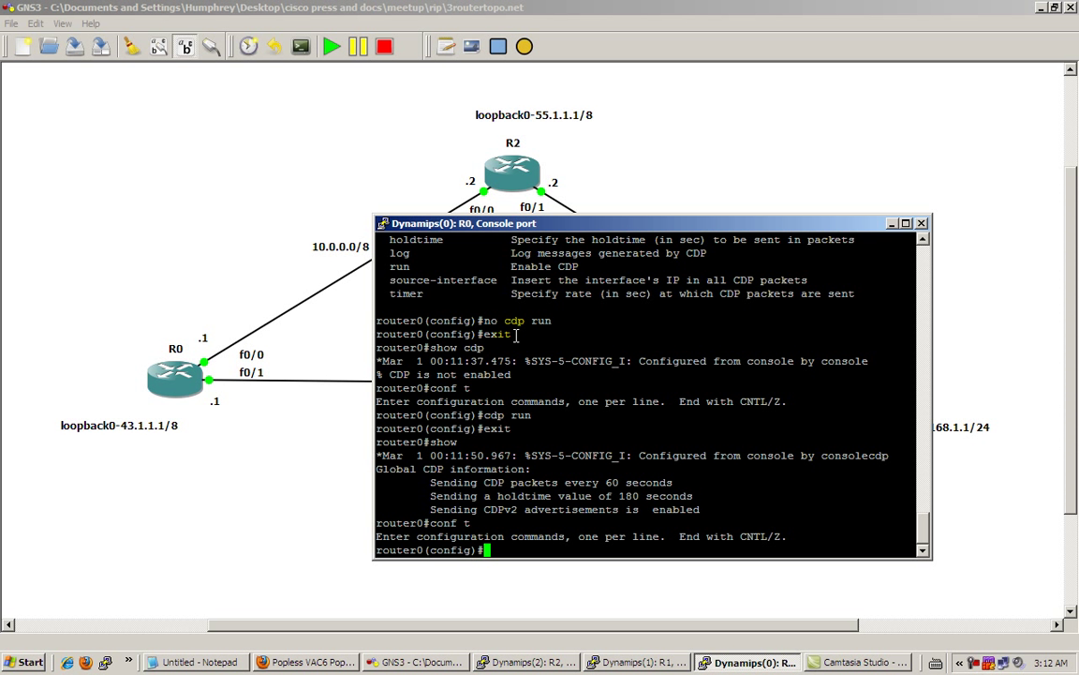
- Disable CDP on FastEthernet0/0 with no cdp enable and return to the privileged prompt
type("int fast 0/0")
key("Return")
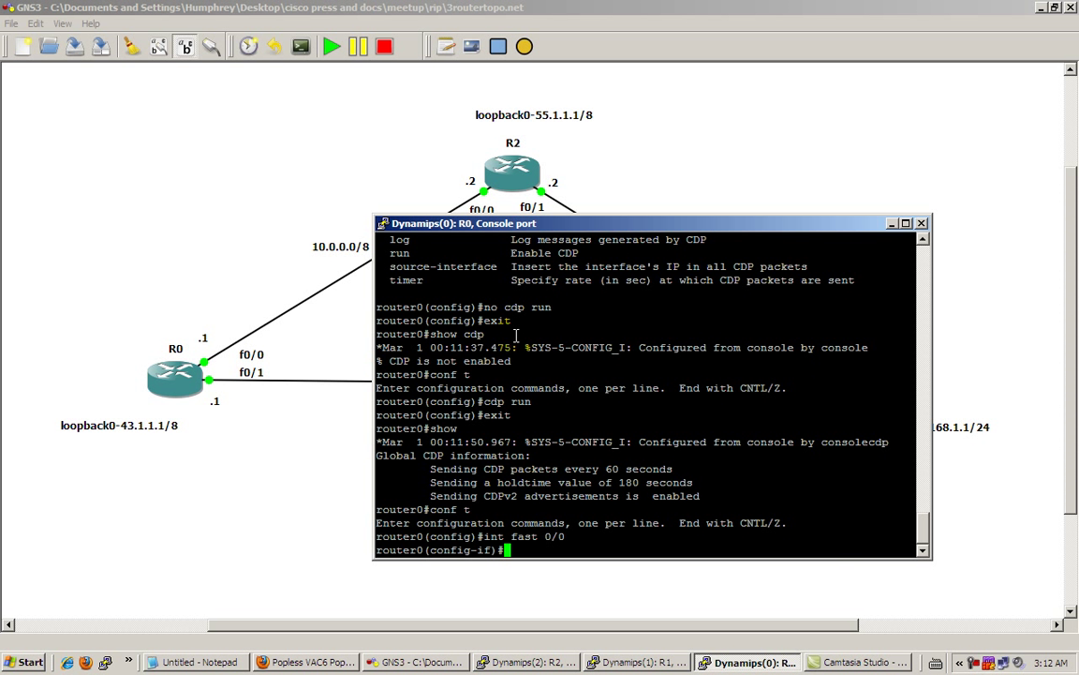
type("no cdp ?")
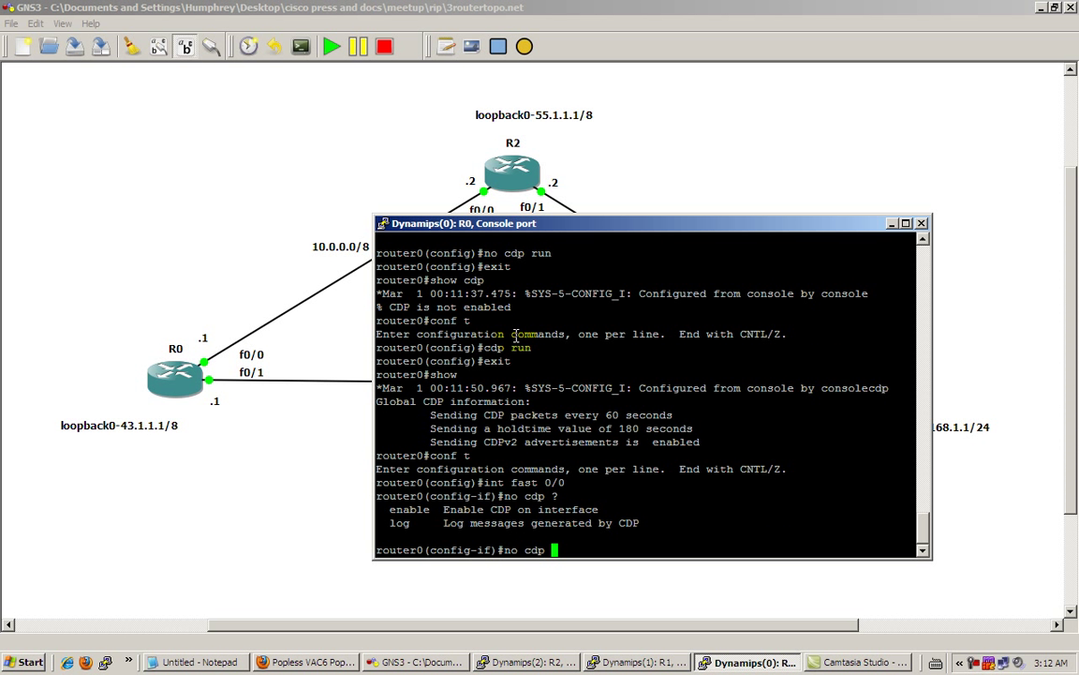
type("enable")
key("Return")
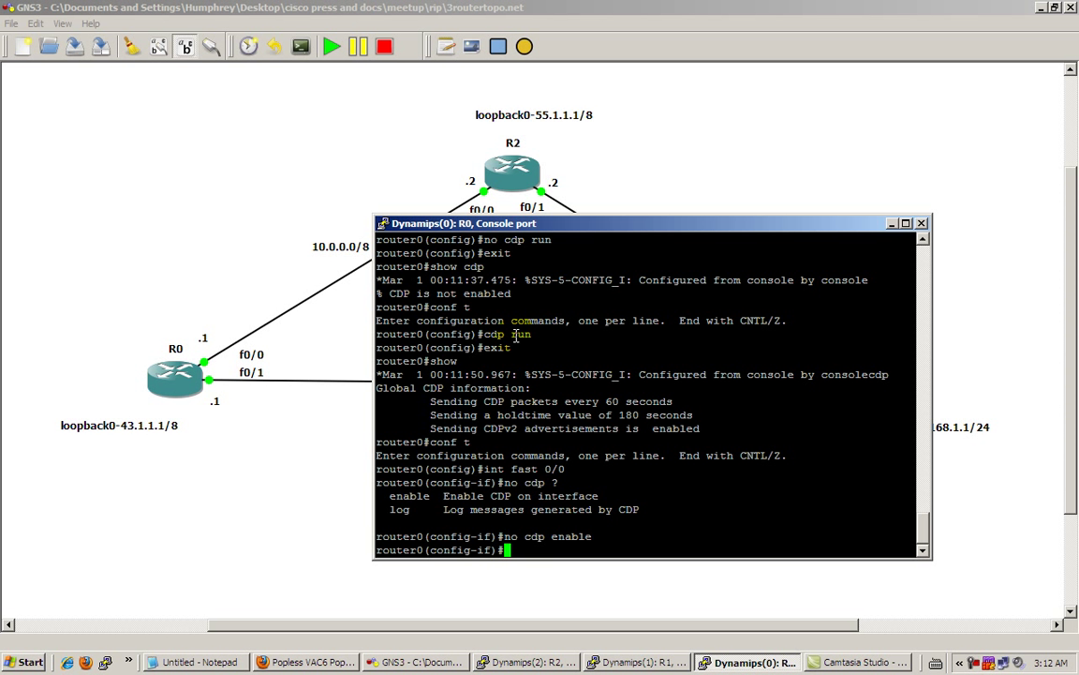
type("exit")
key("Return")
type("exit")
key("Return")
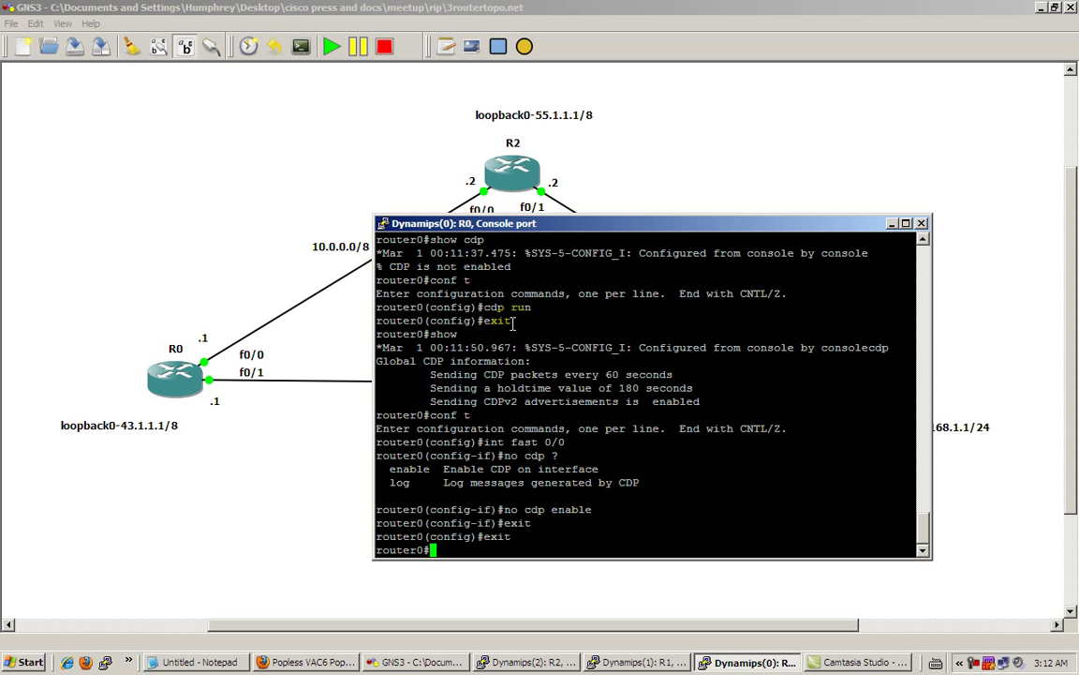
- List the CDP neighbors three times, still seeing router2 and router1 with falling holdtimes
type("showcdp neighbors")
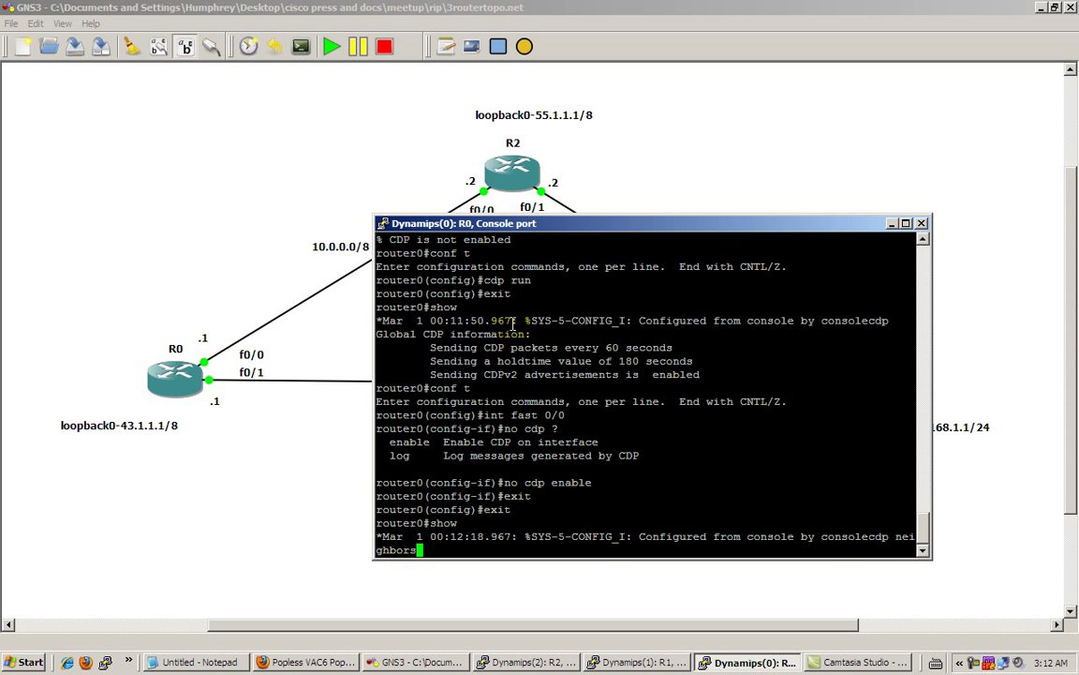
key("Return")
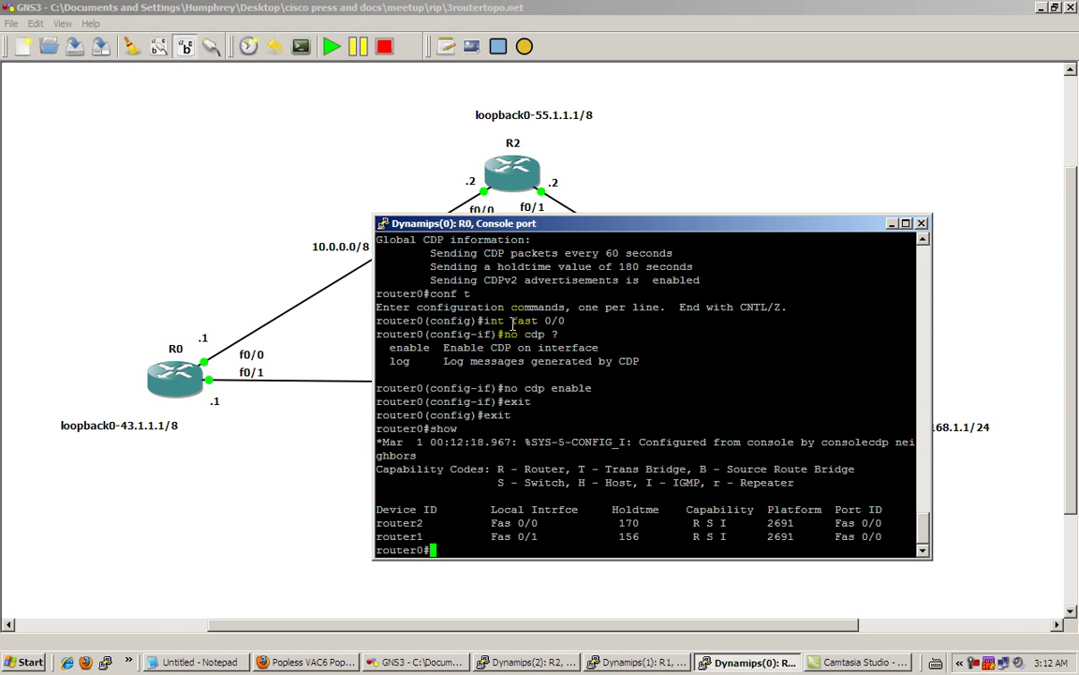
key("Up")
key("Return")
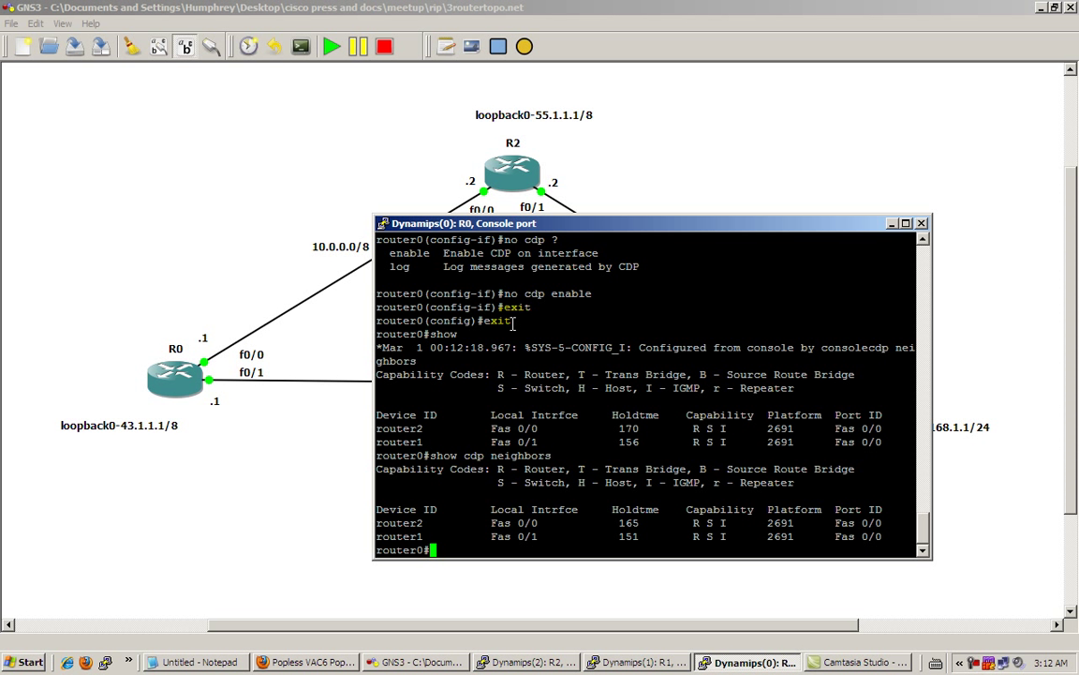
key("Up")
key("Return")
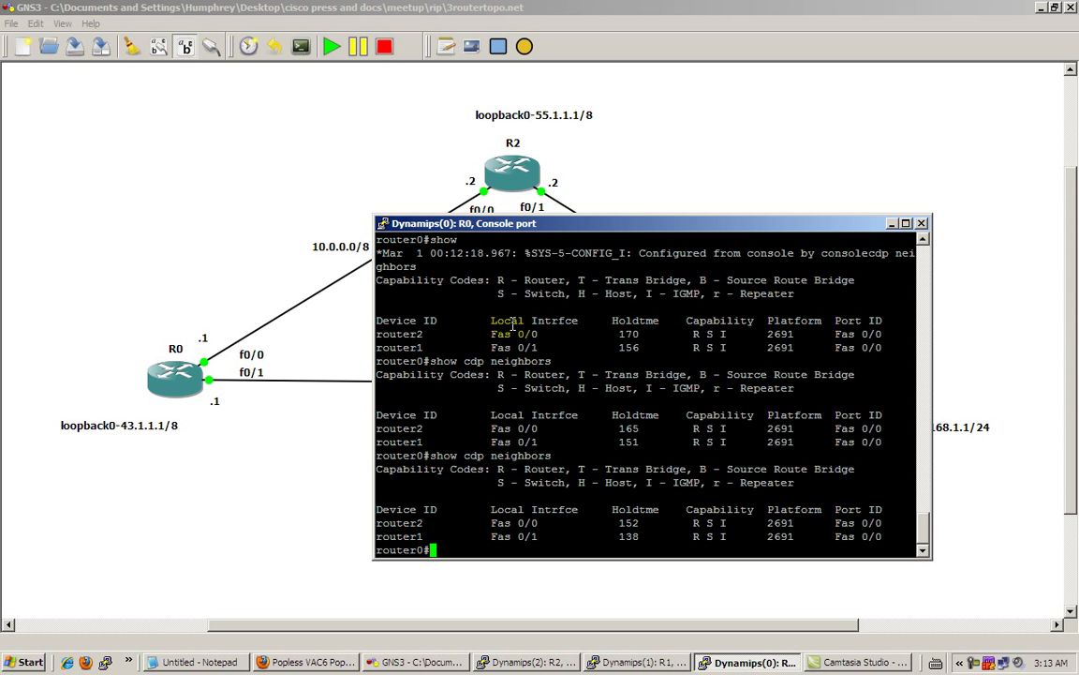
- Enter global configuration mode and type no cdp run without applying it
type("conf t")
key("Return")
type("no cd")
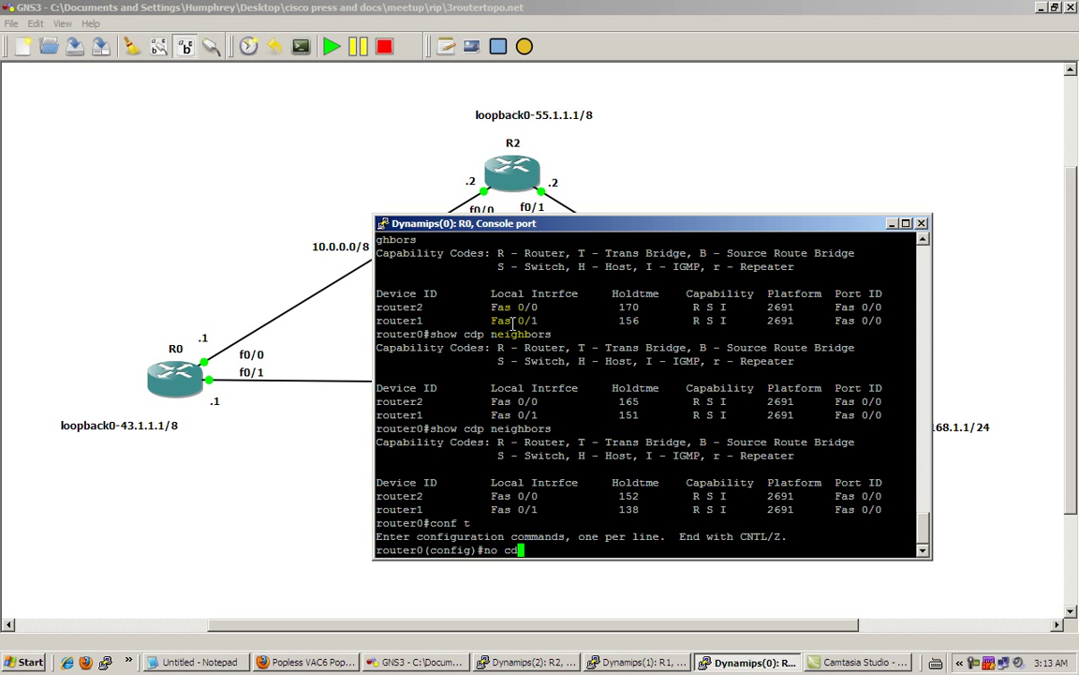
type("p ?run")
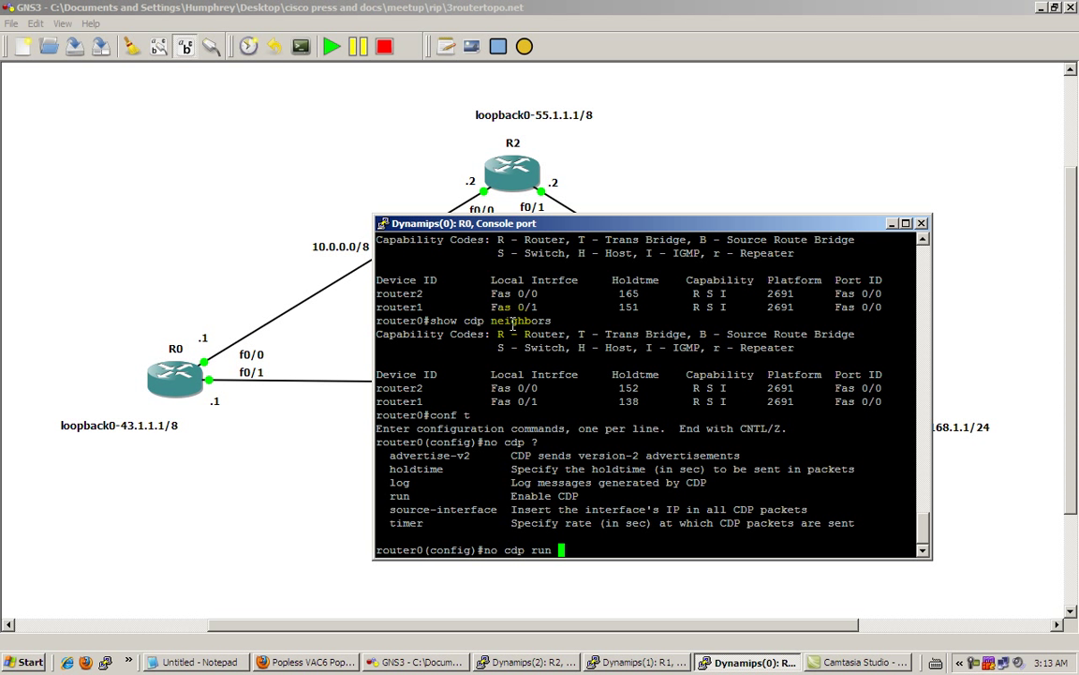